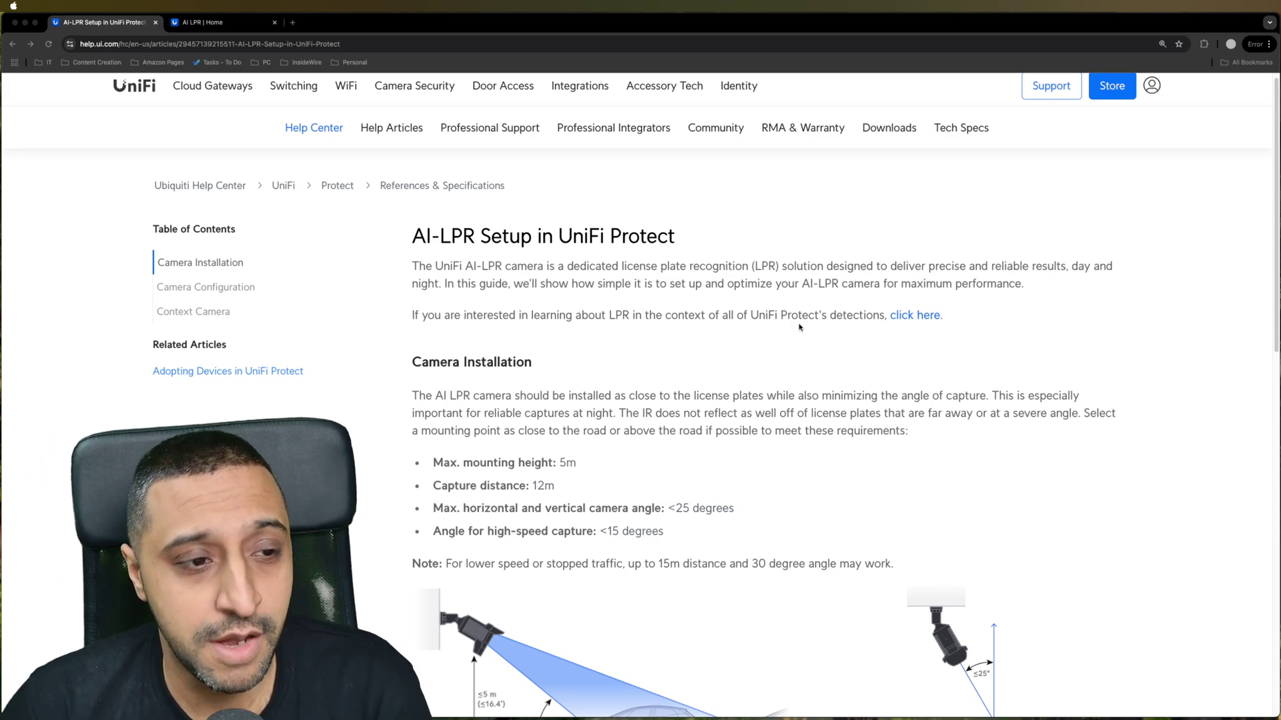
Review the AI LPR installation notes, highlighting the camera angle limits and the 15 m stopped-traffic allowance
scroll(800, 327, "down", 3)
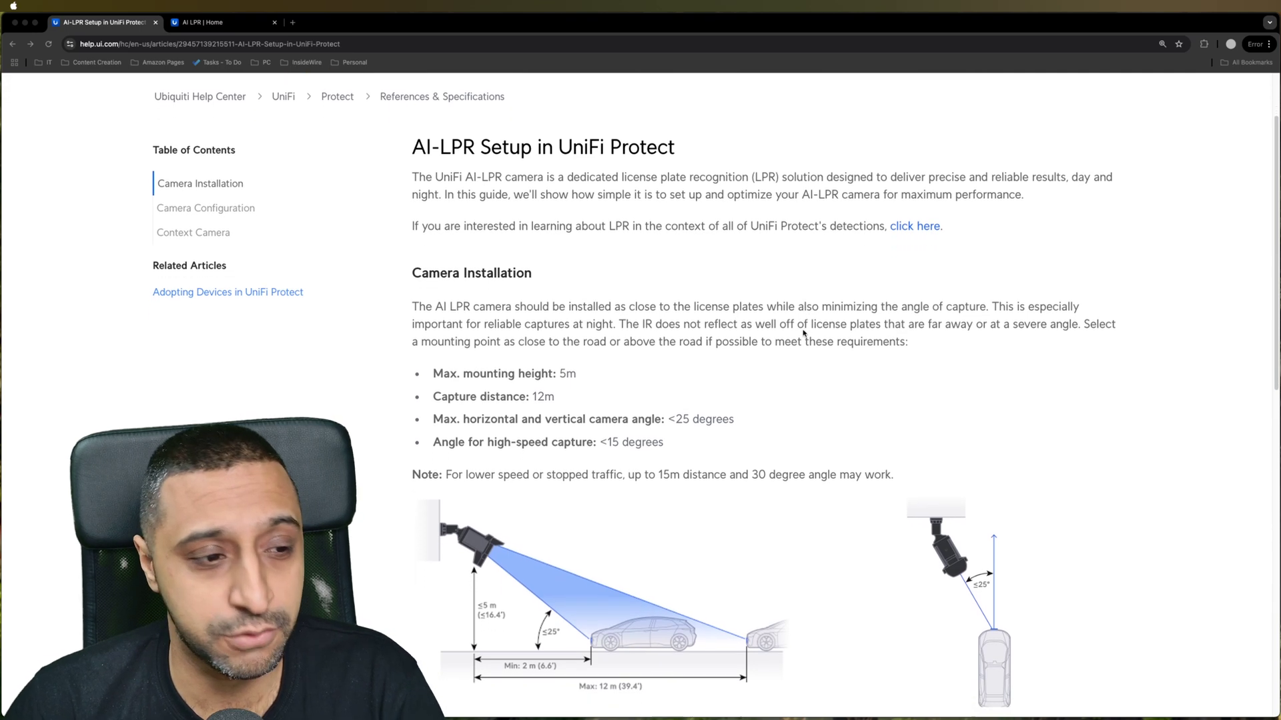
scroll(803, 333, "down", 1)
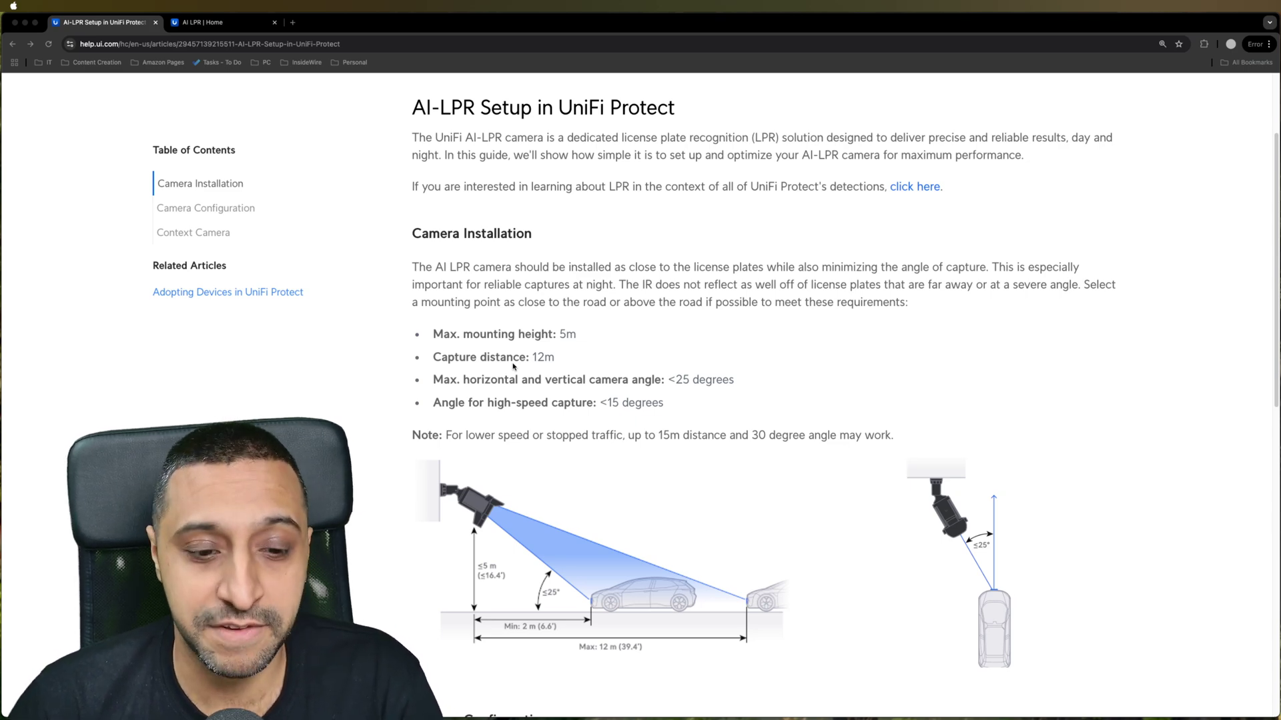
scroll(548, 440, "down", 4)
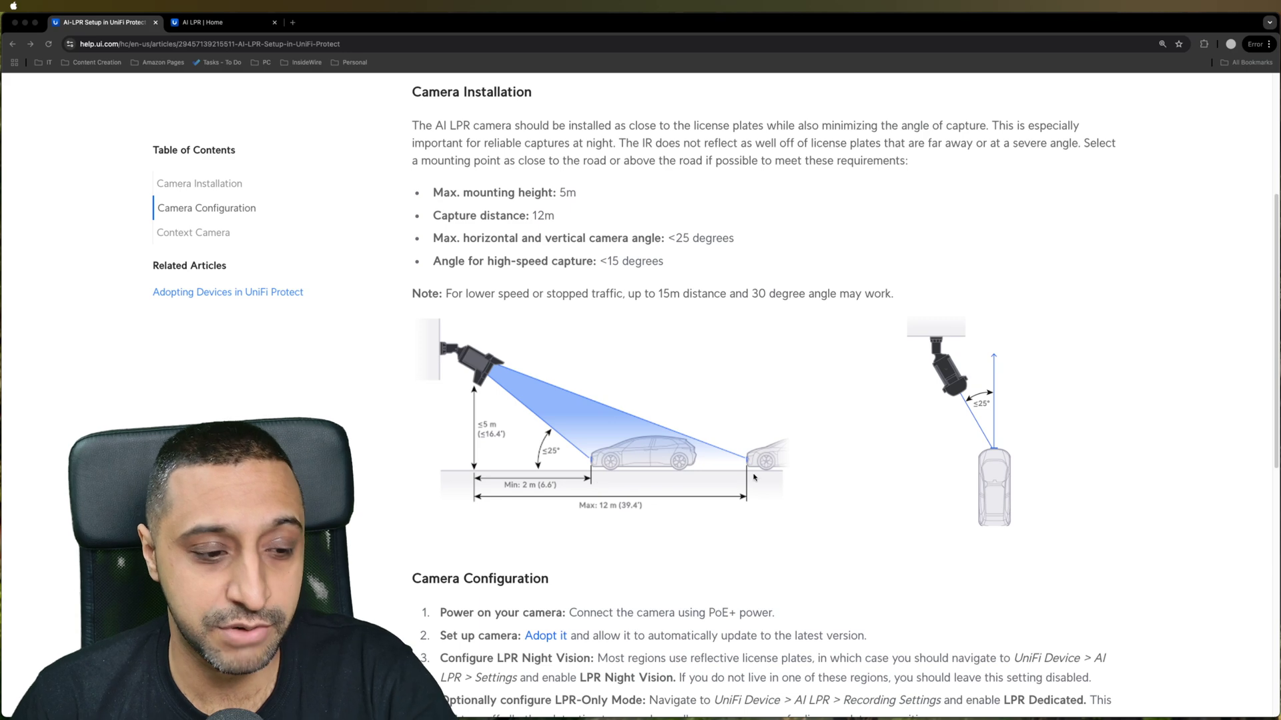
scroll(667, 401, "up", 1)
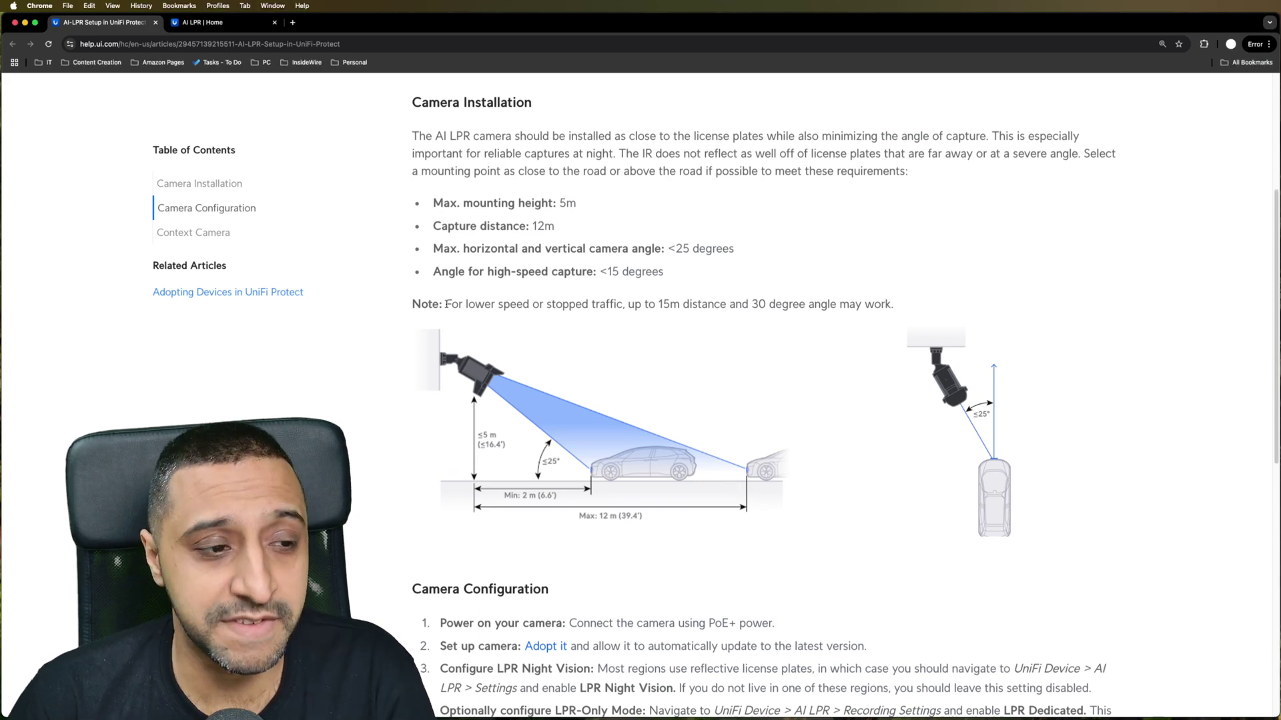
left_click_drag(445, 304, 883, 304)
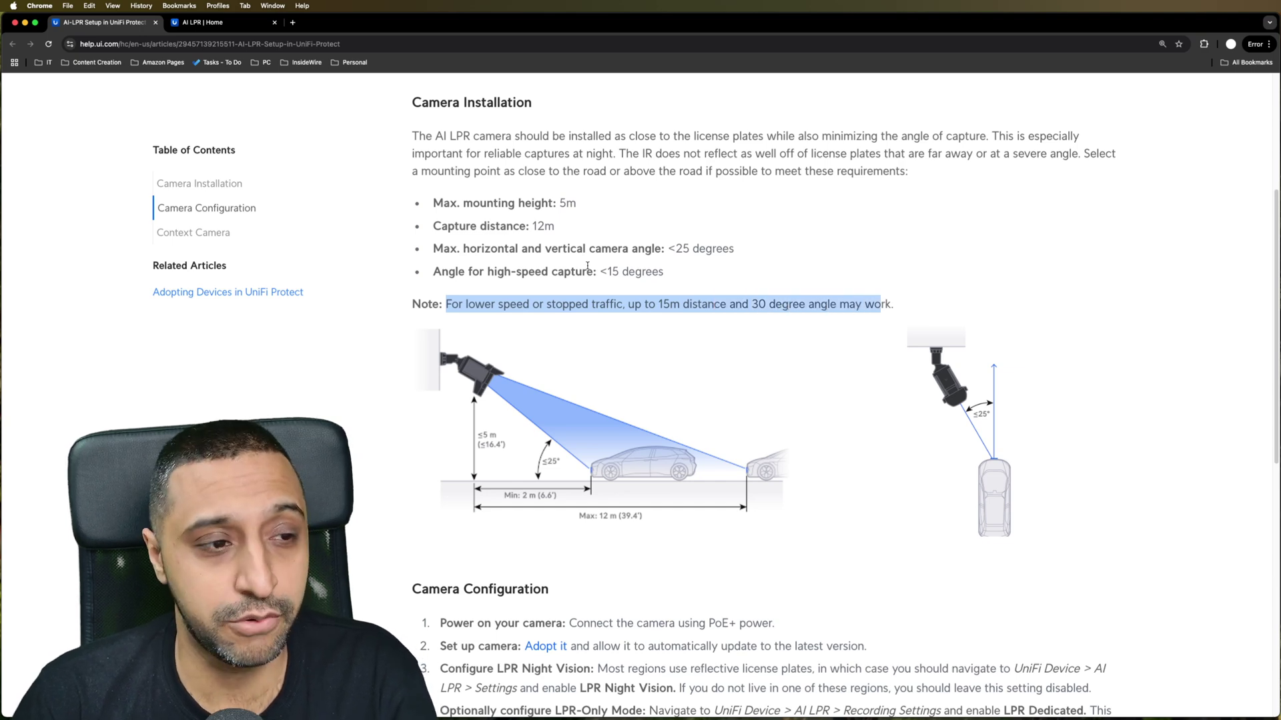
left_click_drag(481, 248, 665, 275)
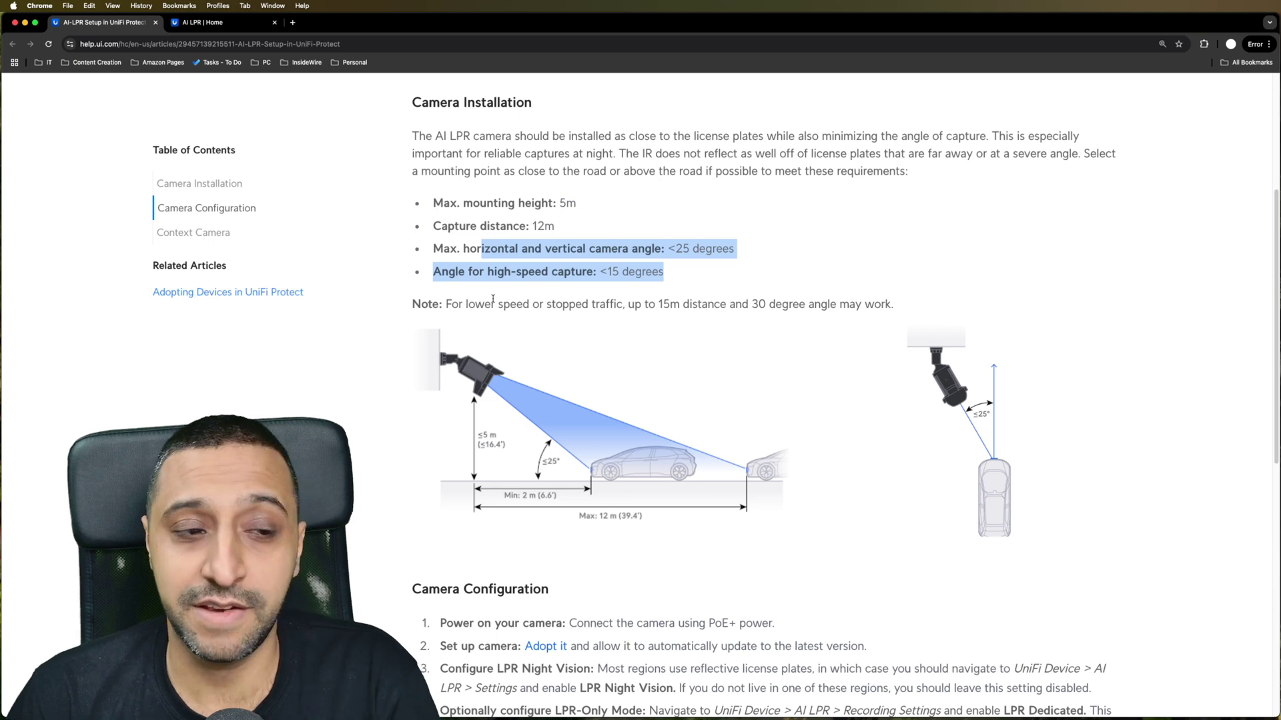
left_click_drag(535, 304, 679, 303)
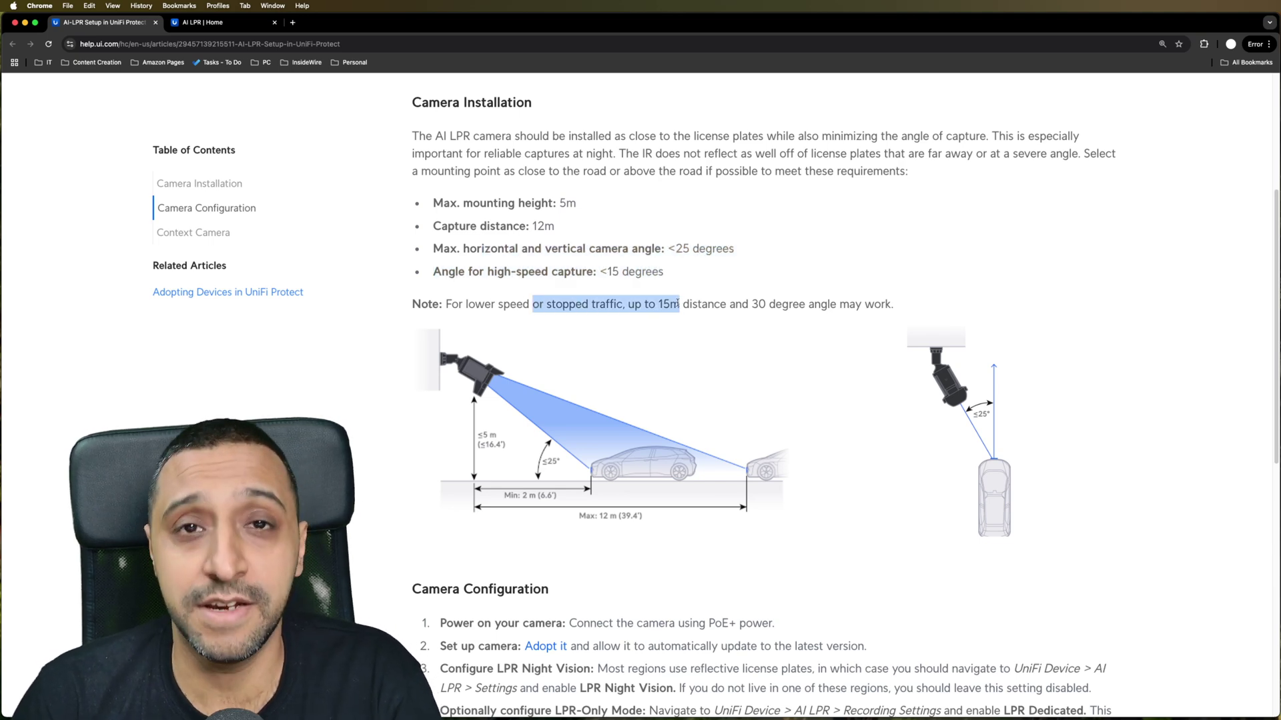
scroll(745, 366, "down", 3)
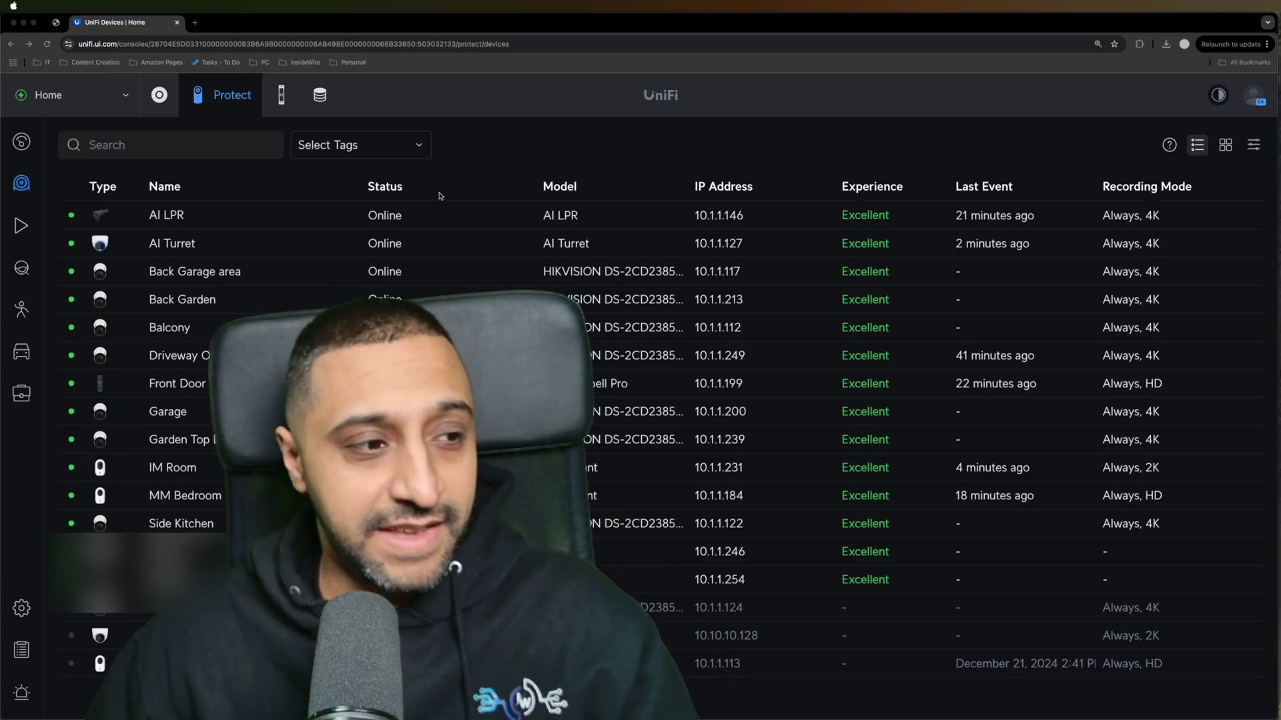
Open the AI LPR camera's recording settings and review its video detection types, leaving them unchanged
left_click(256, 220)
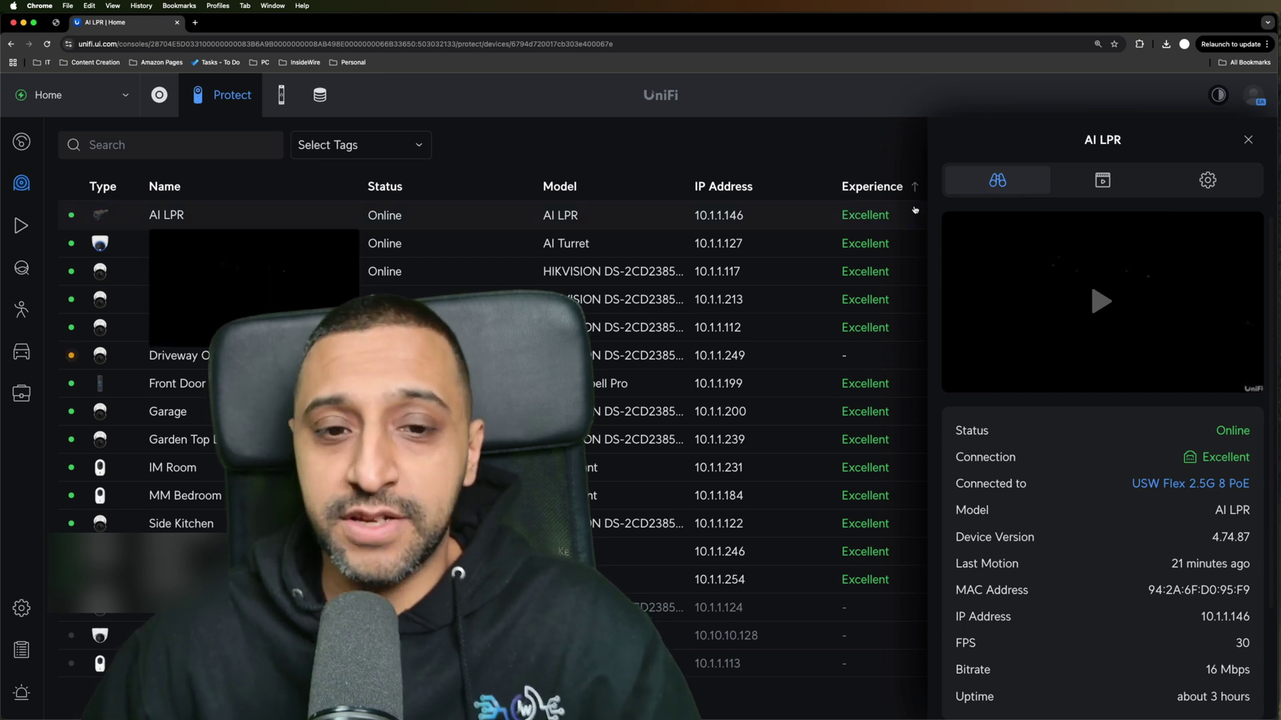
left_click(1100, 184)
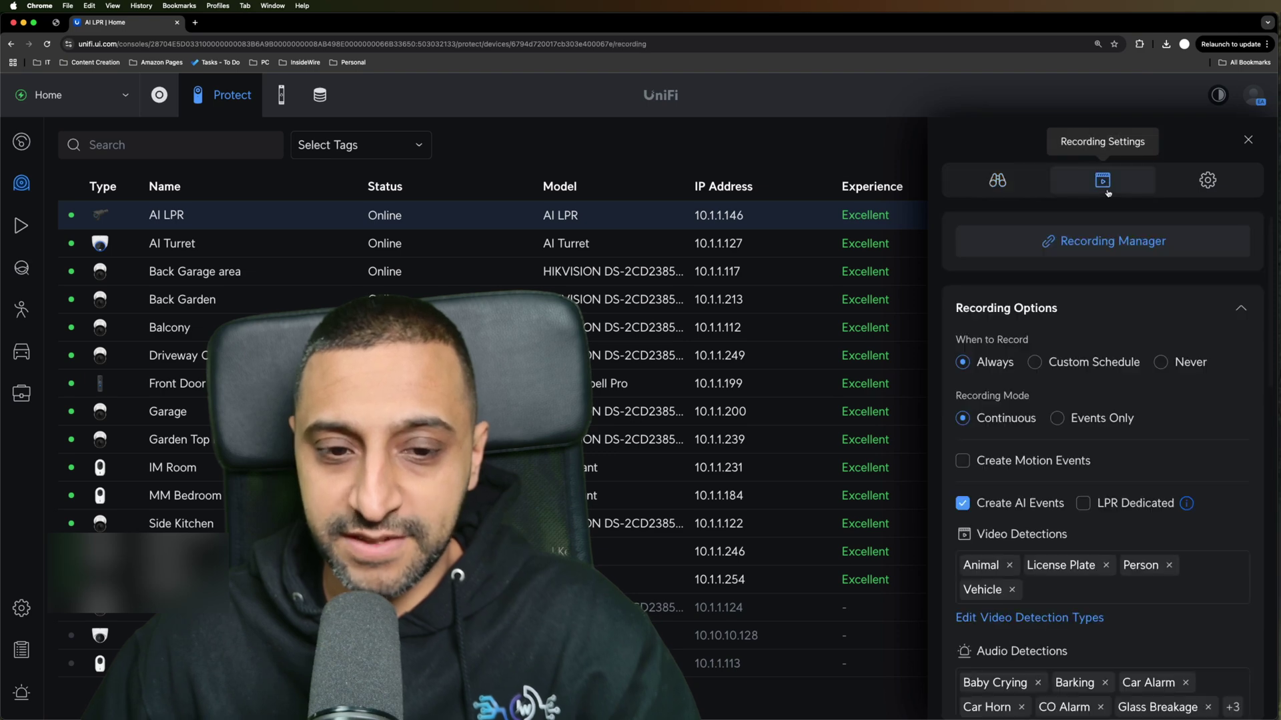
scroll(1138, 288, "down", 2)
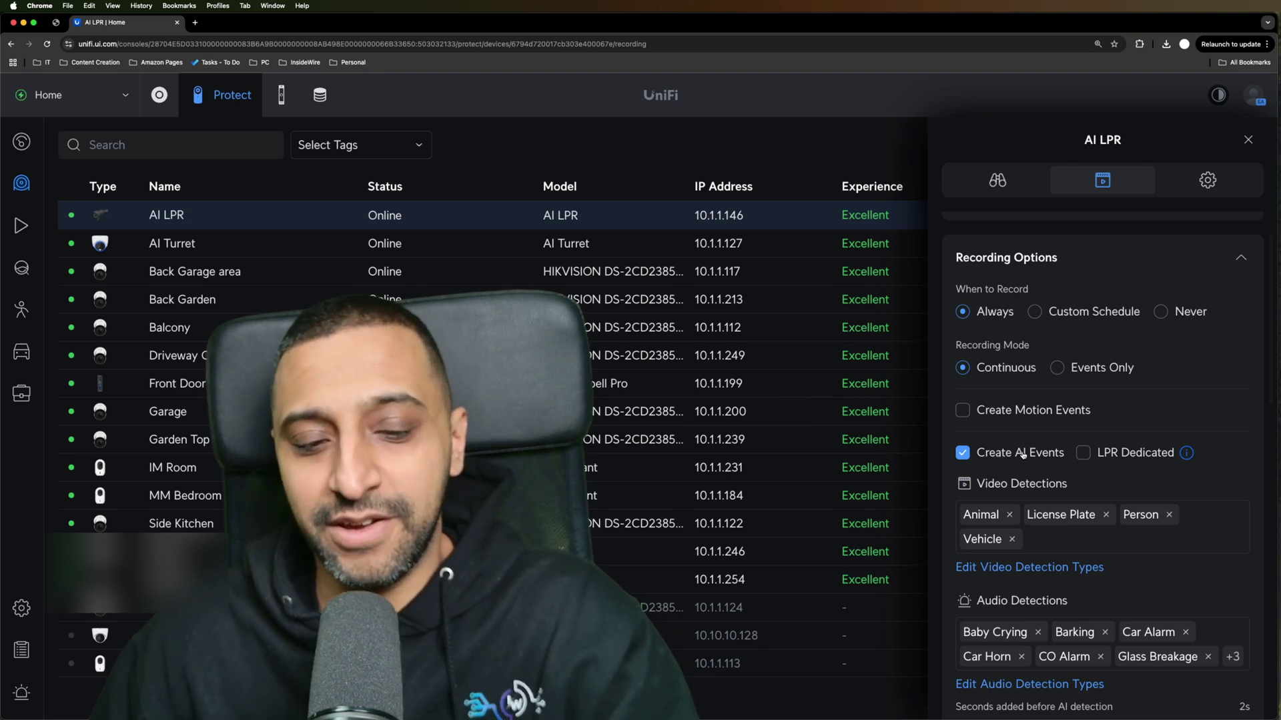
left_click(1050, 544)
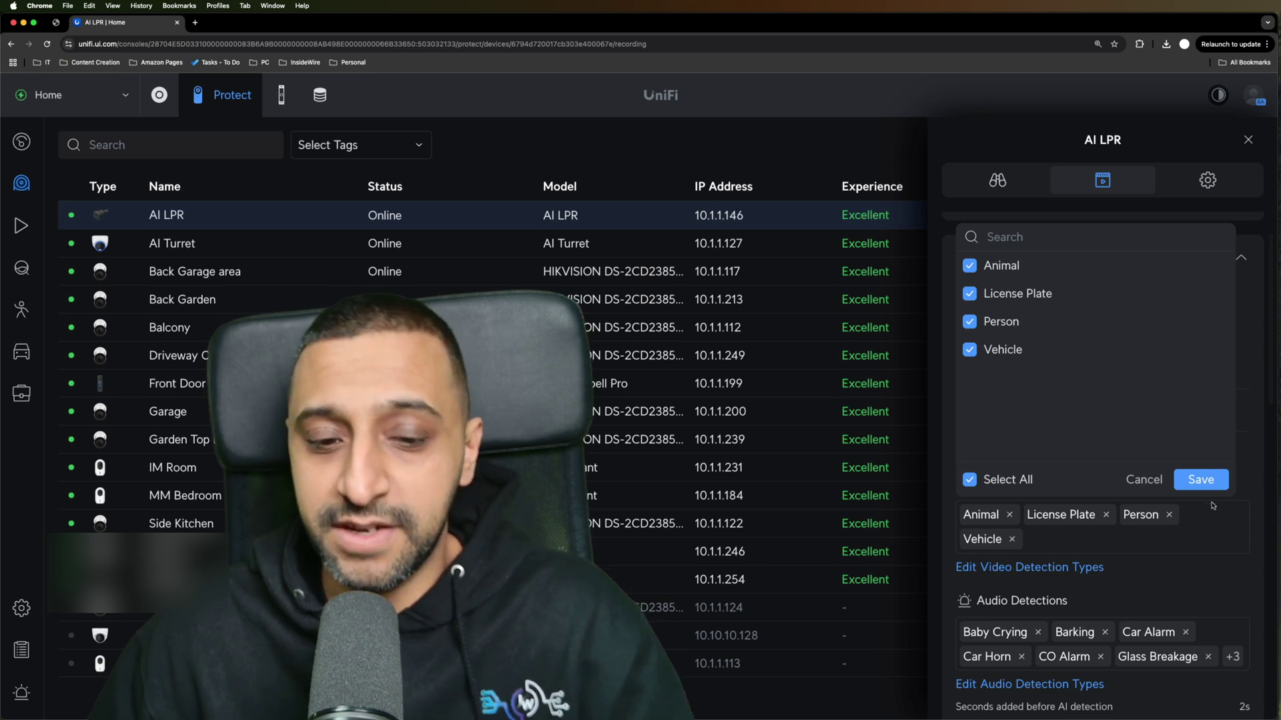
left_click(1206, 482)
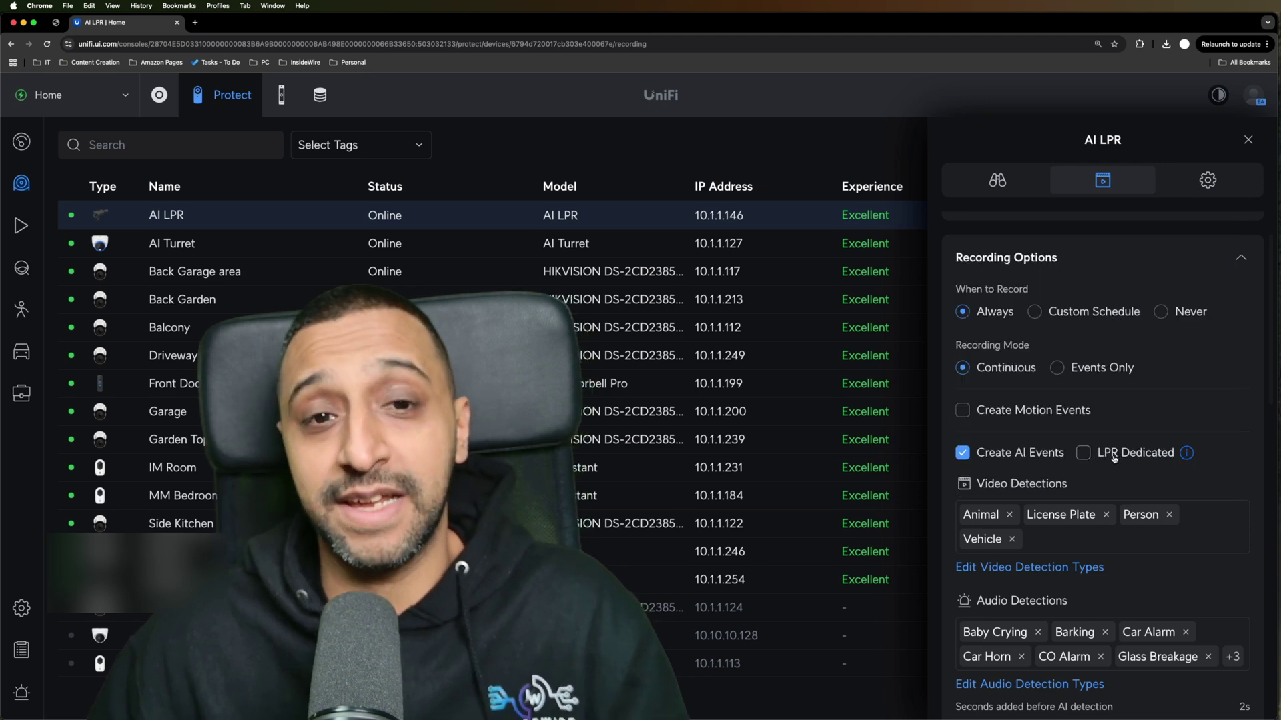
Save the audio detection types, scroll through the quality options, and show the general settings
mouse_move(1185, 453)
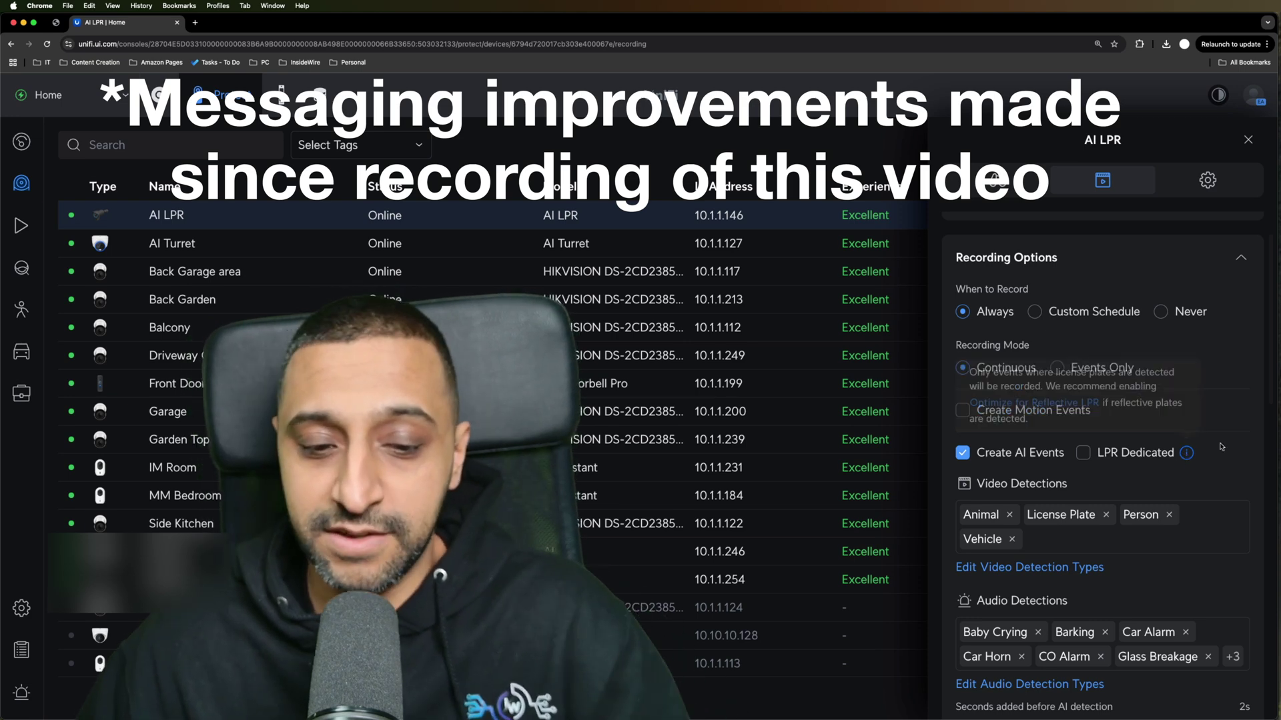
scroll(1222, 496, "down", 2)
left_click(1223, 501)
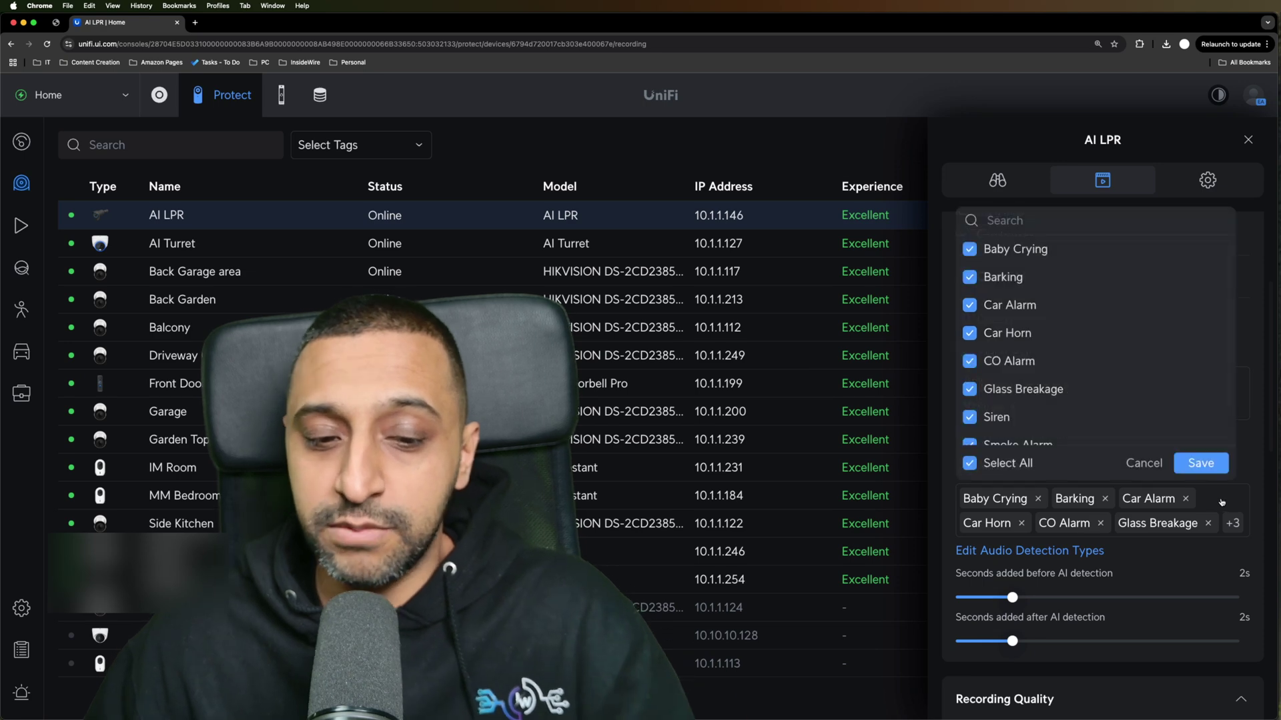
scroll(1076, 385, "down", 2)
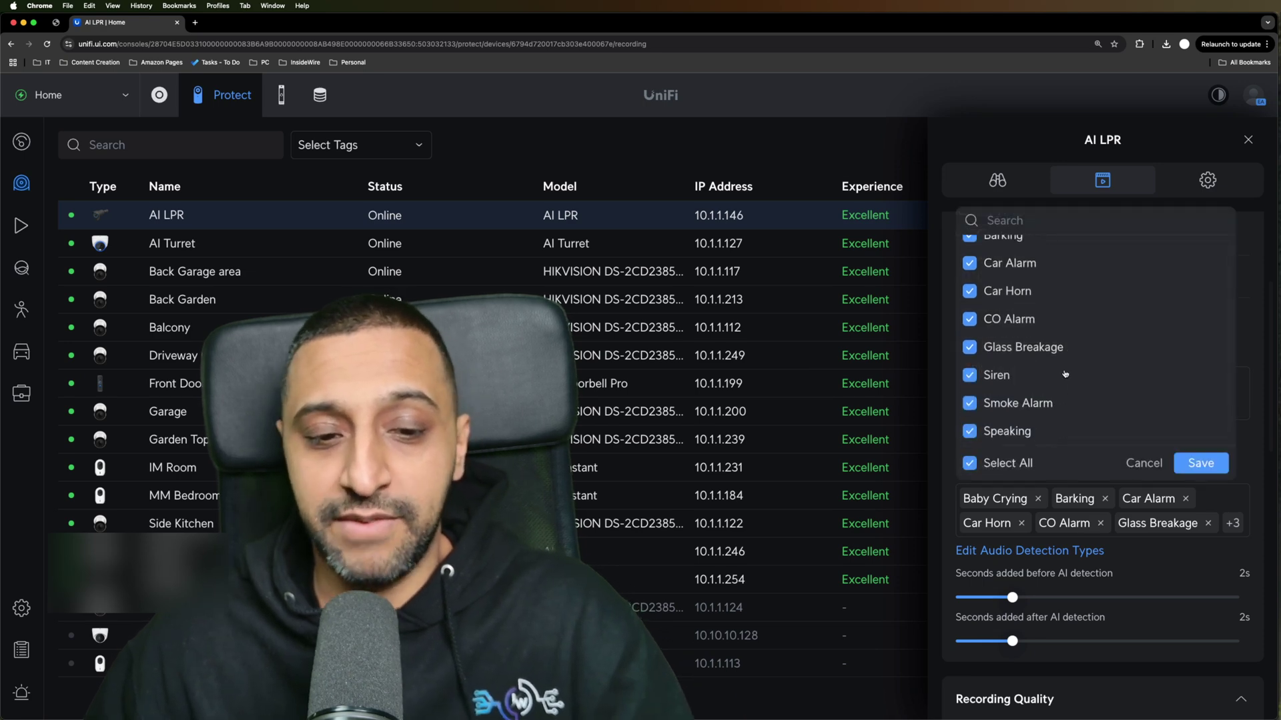
left_click(1176, 462)
scroll(1121, 467, "down", 4)
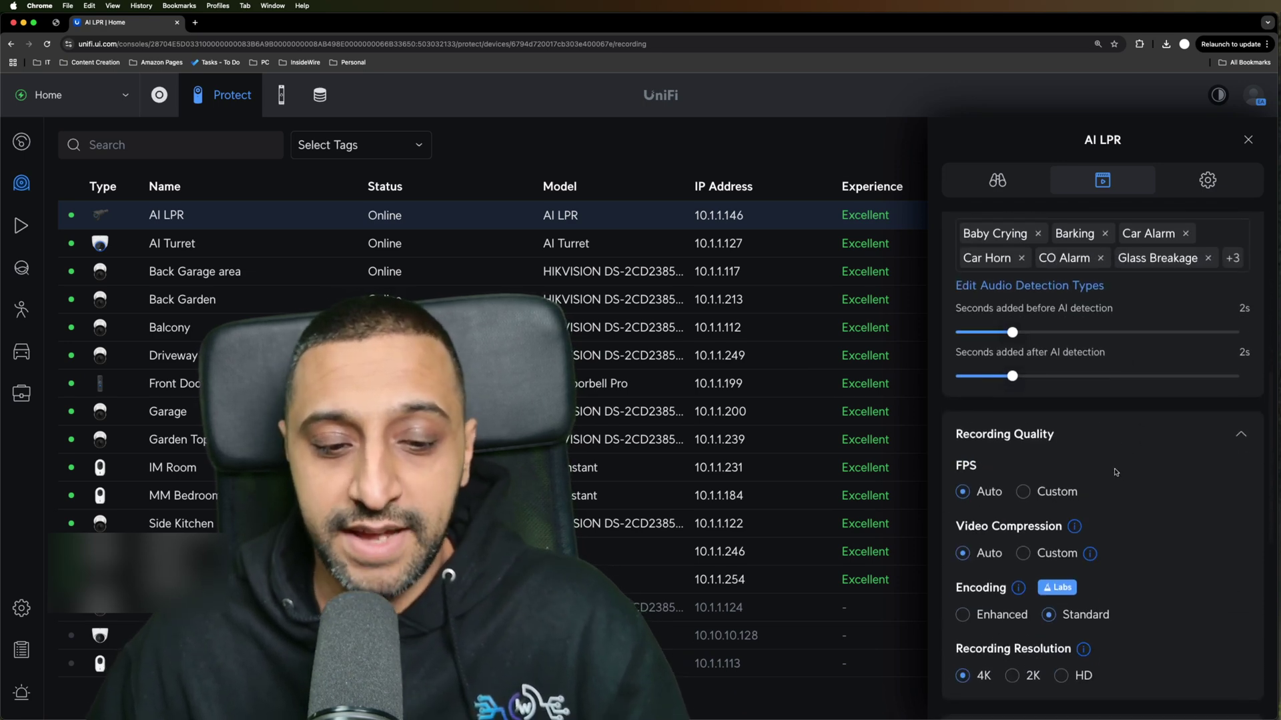
scroll(1114, 473, "down", 3)
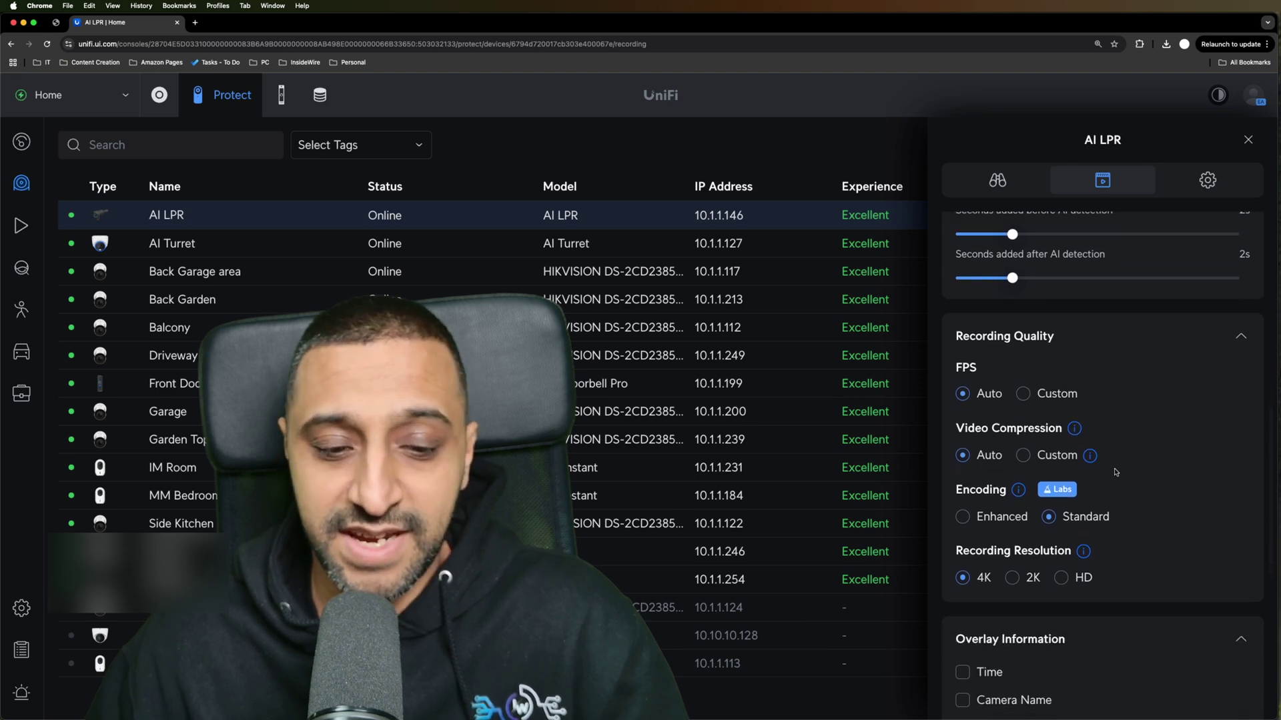
scroll(1111, 471, "down", 2)
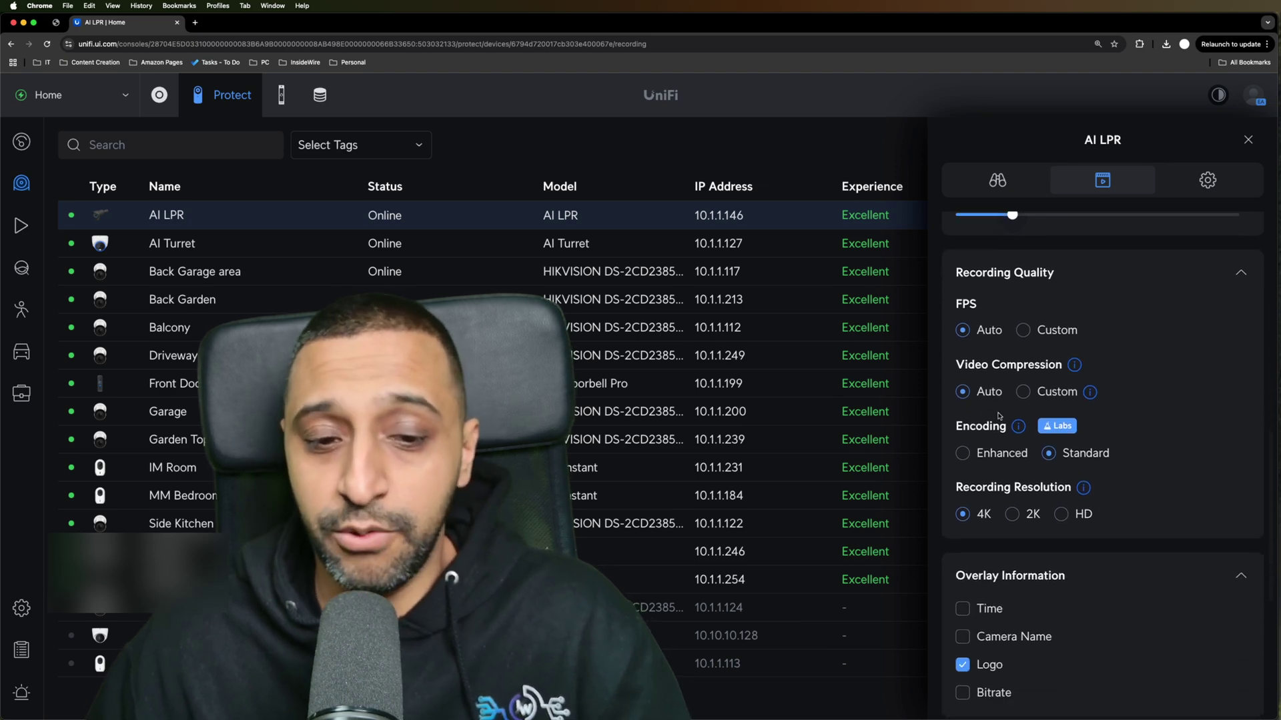
scroll(1021, 401, "down", 10)
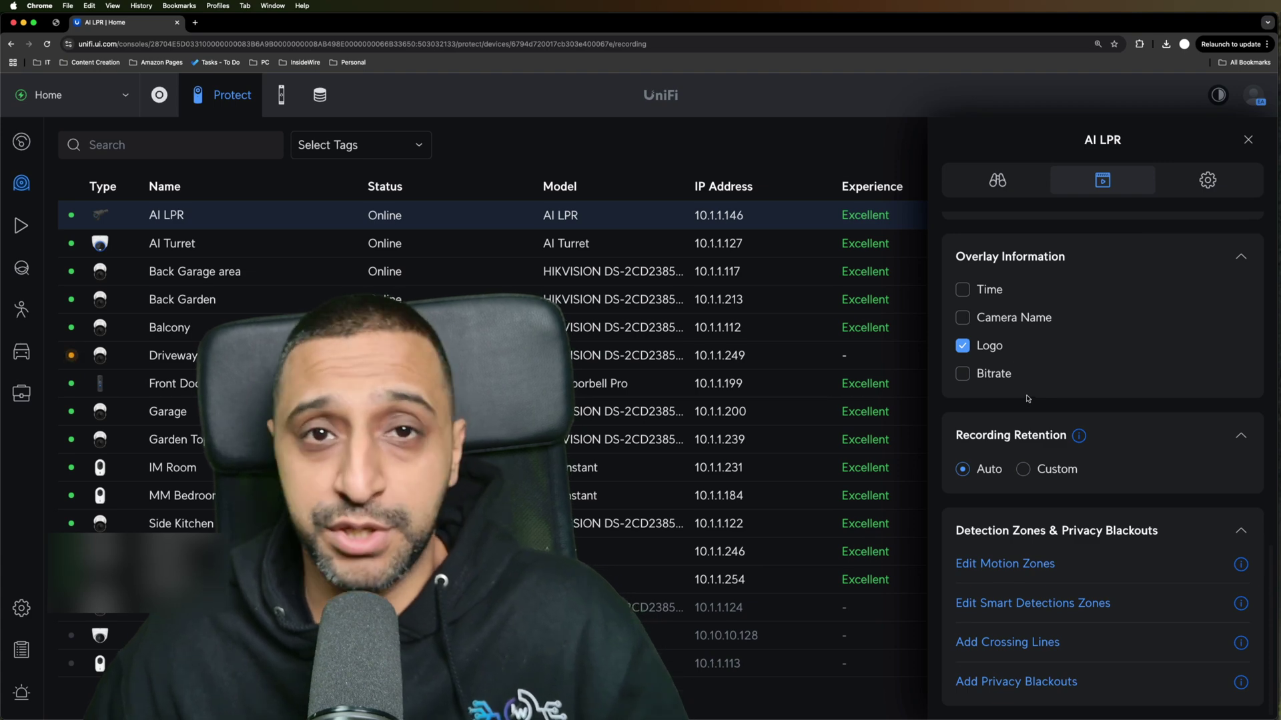
left_click(1208, 180)
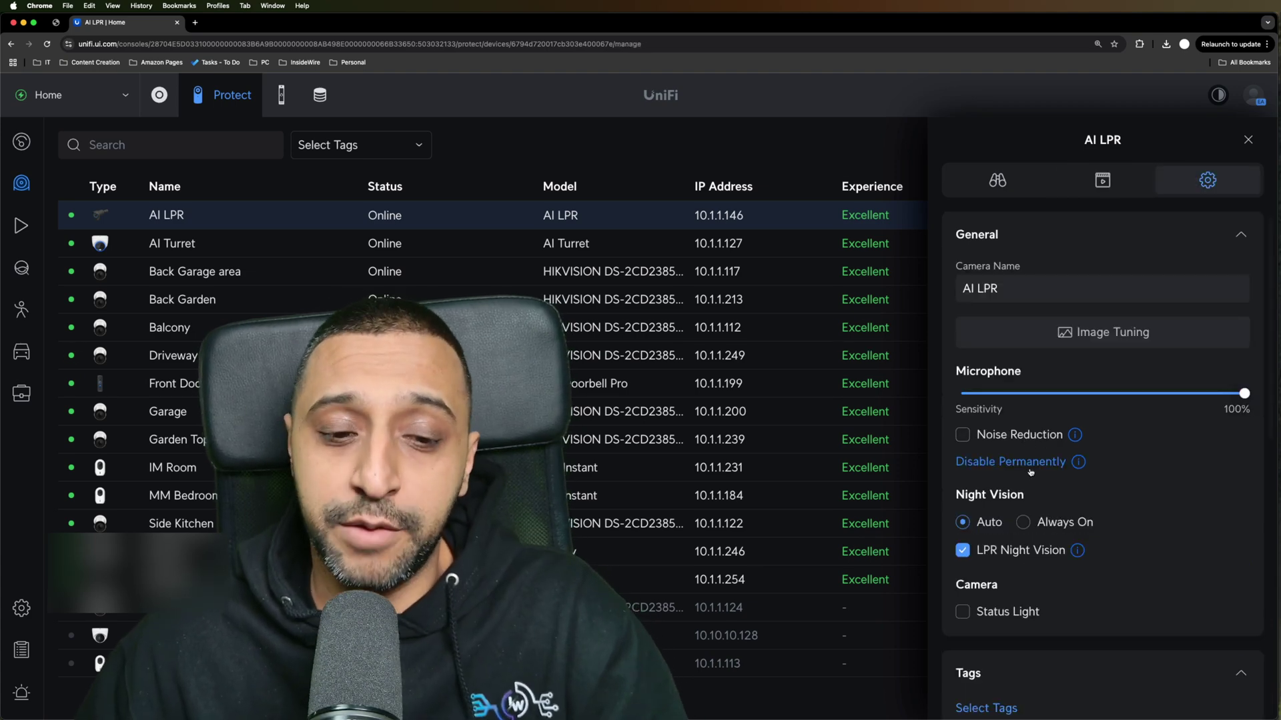
Check the LPR Night Vision info tip and confirm it is enabled, with Night Vision on Auto
scroll(1021, 470, "down", 2)
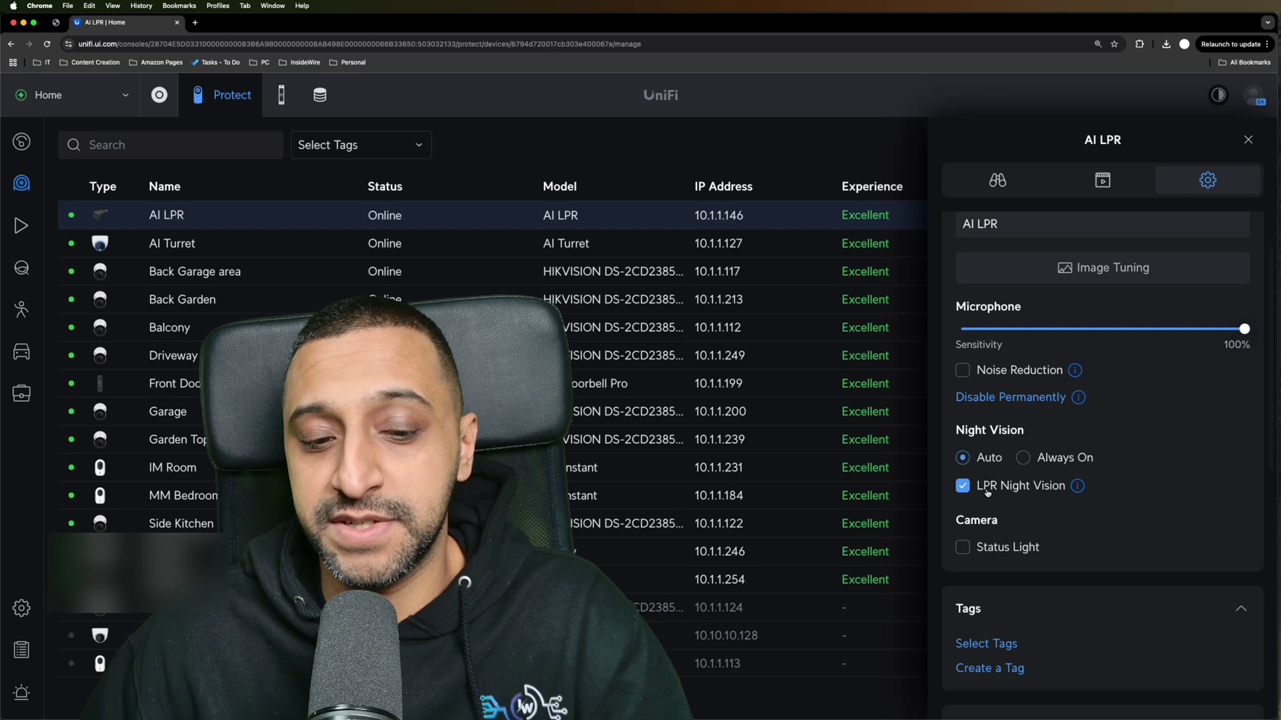
mouse_move(1078, 487)
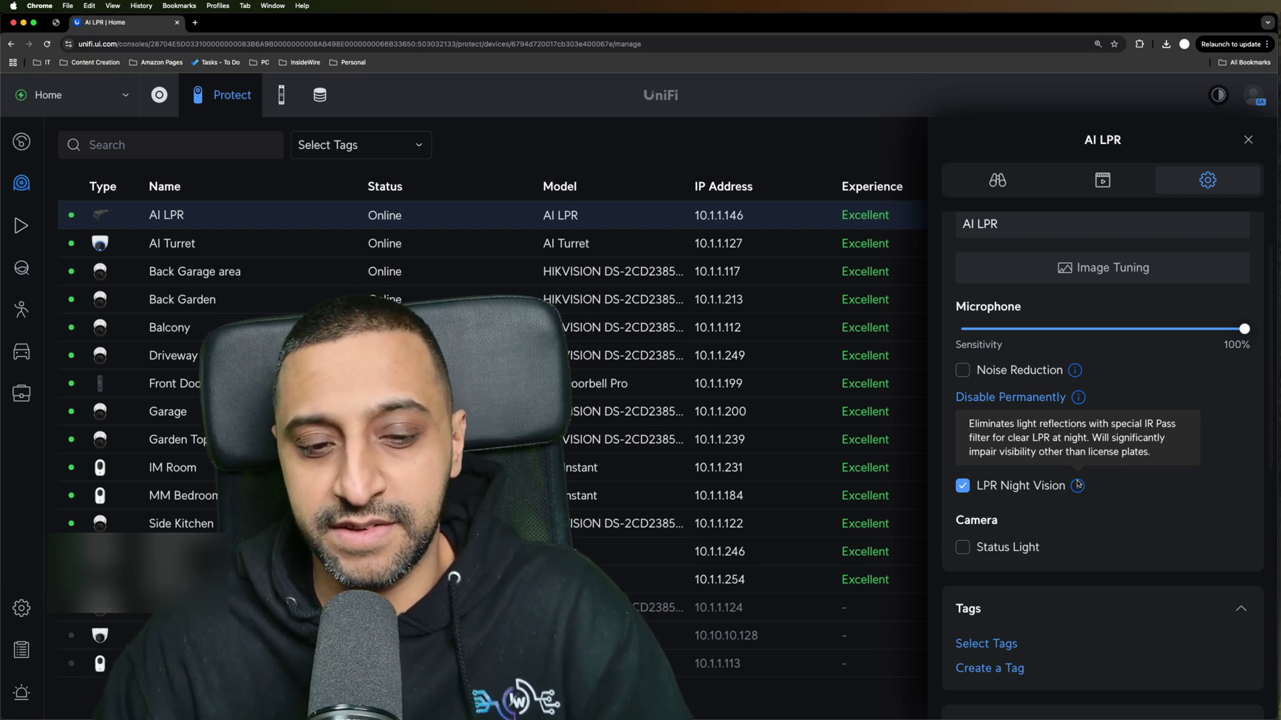
scroll(1017, 542, "down", 1)
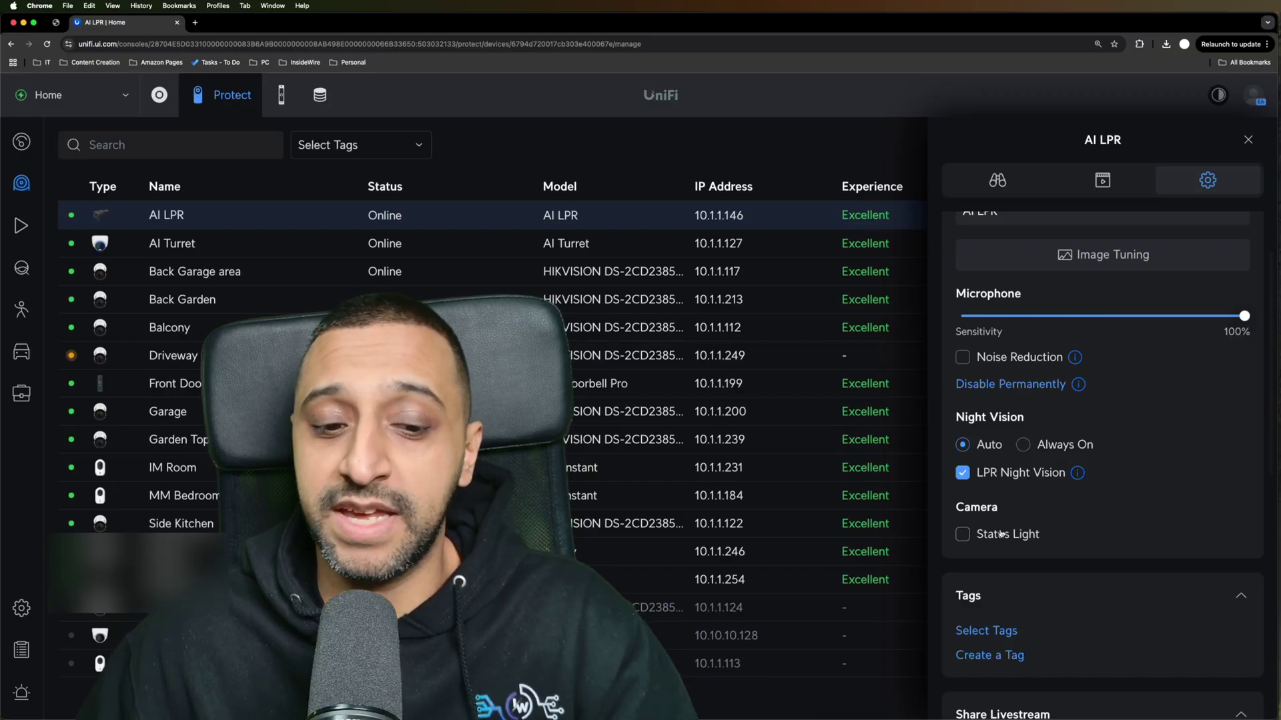
scroll(1046, 294, "up", 2)
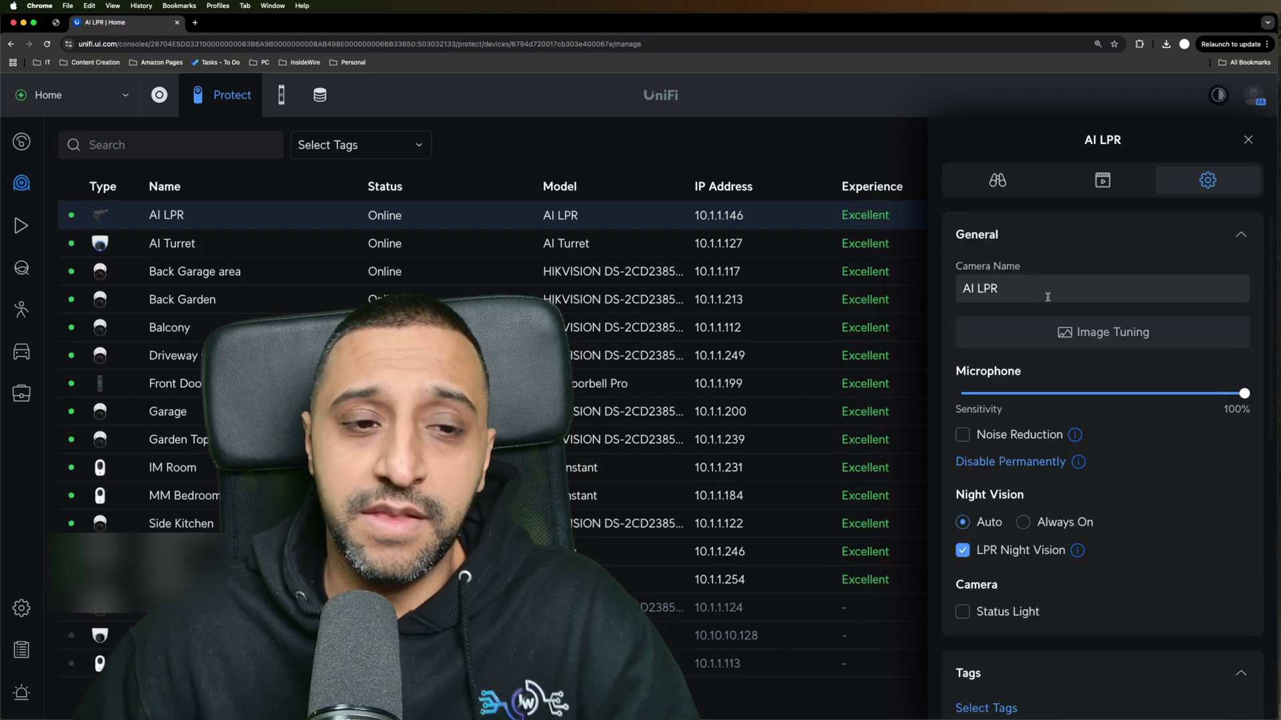
Review the AI LPR image tuning and Detection Highlight options, then start playback of its footage
left_click(1079, 334)
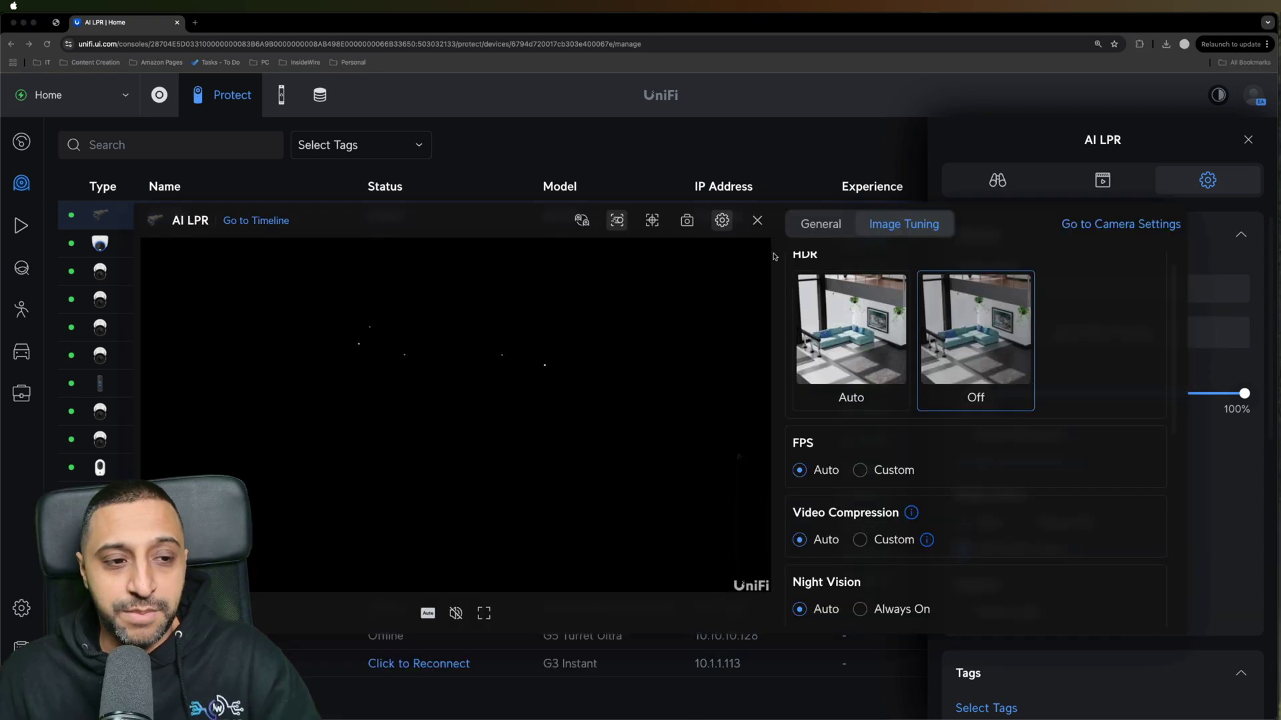
left_click(618, 223)
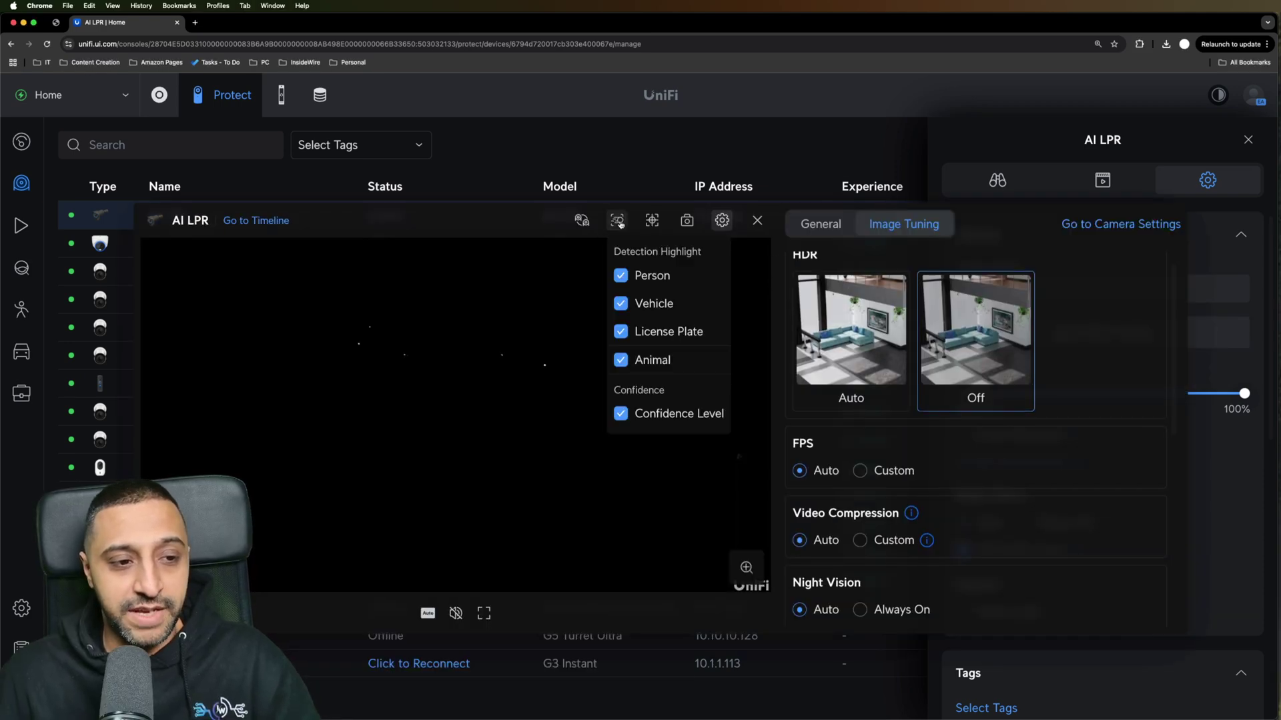
left_click(626, 226)
left_click(615, 225)
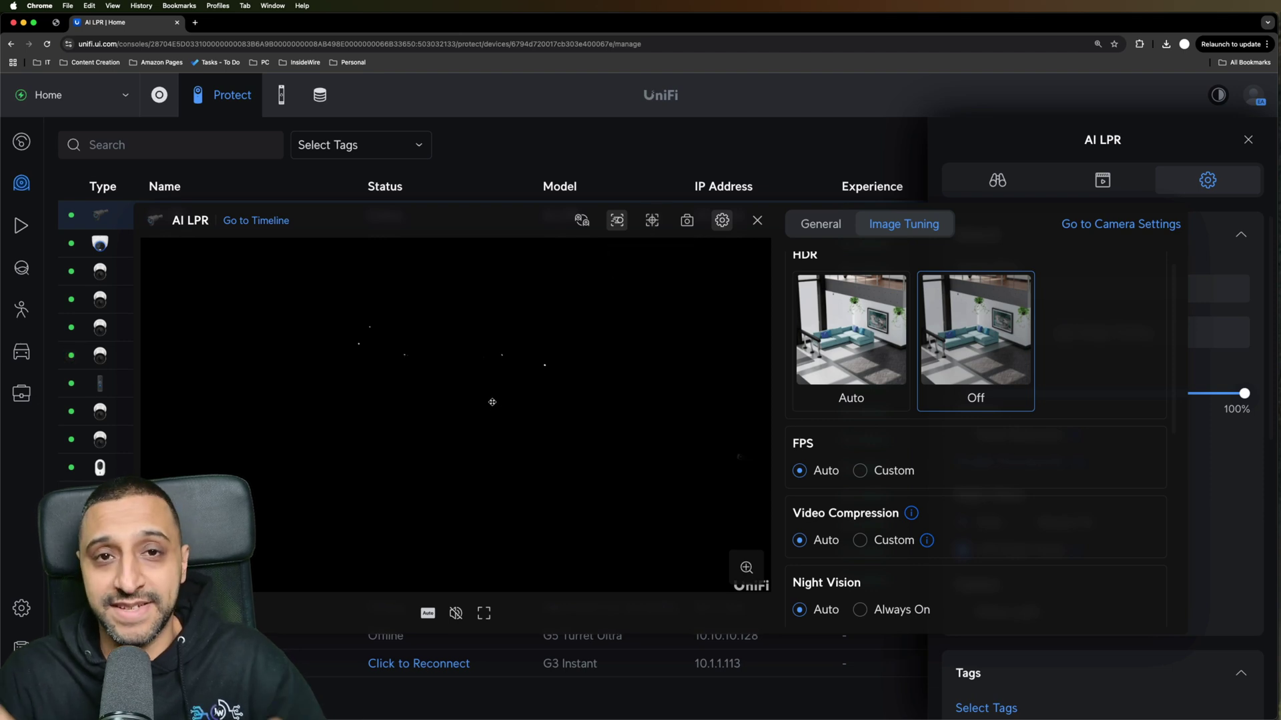
scroll(961, 417, "down", 5)
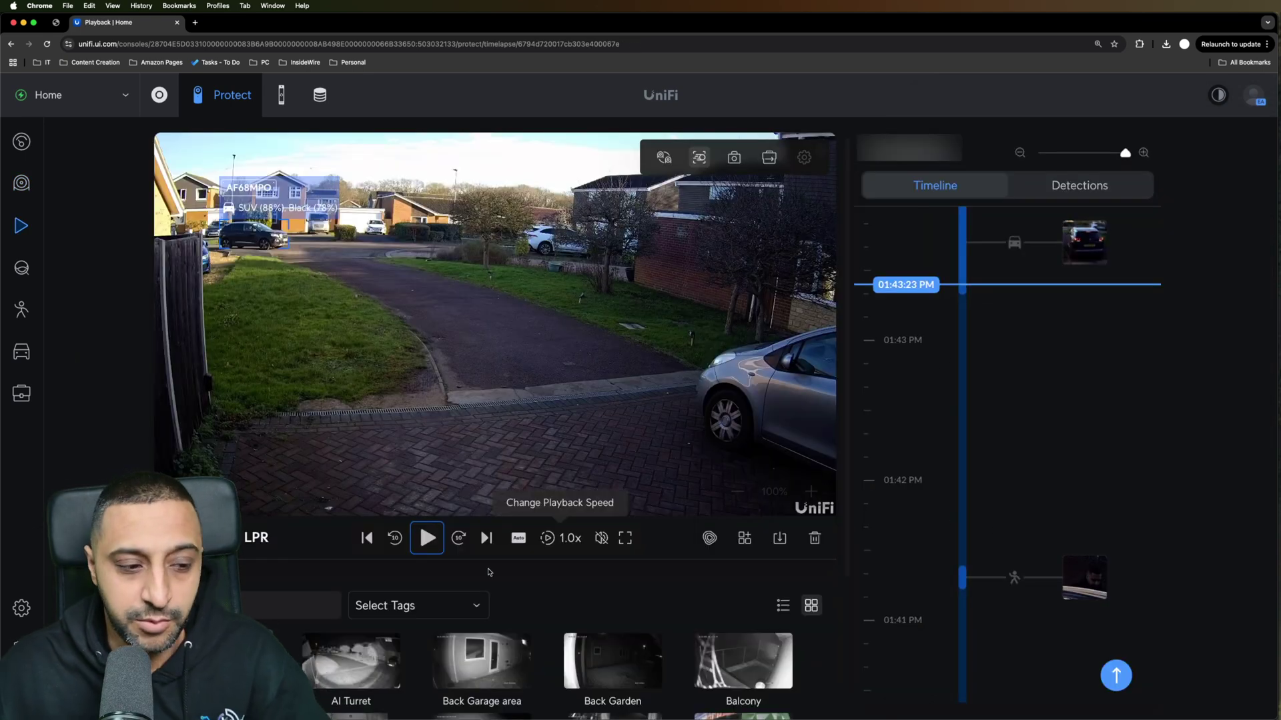
left_click(426, 538)
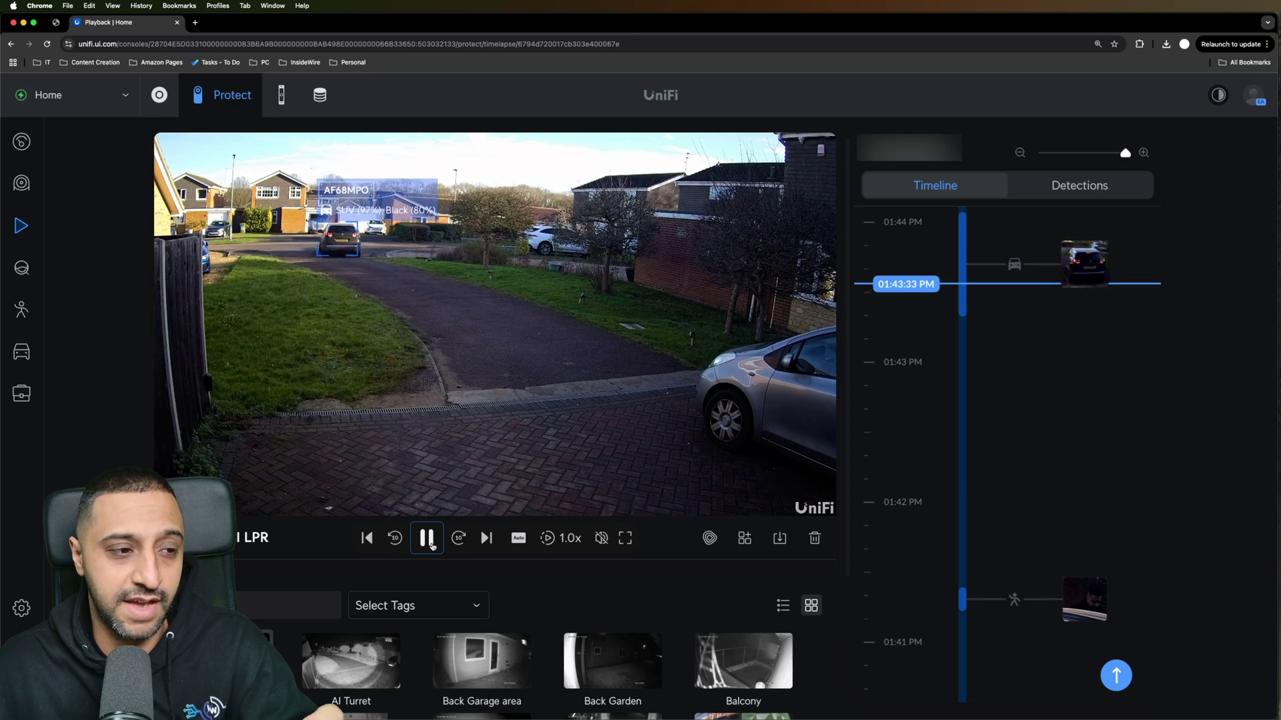
left_click(432, 545)
mouse_move(300, 378)
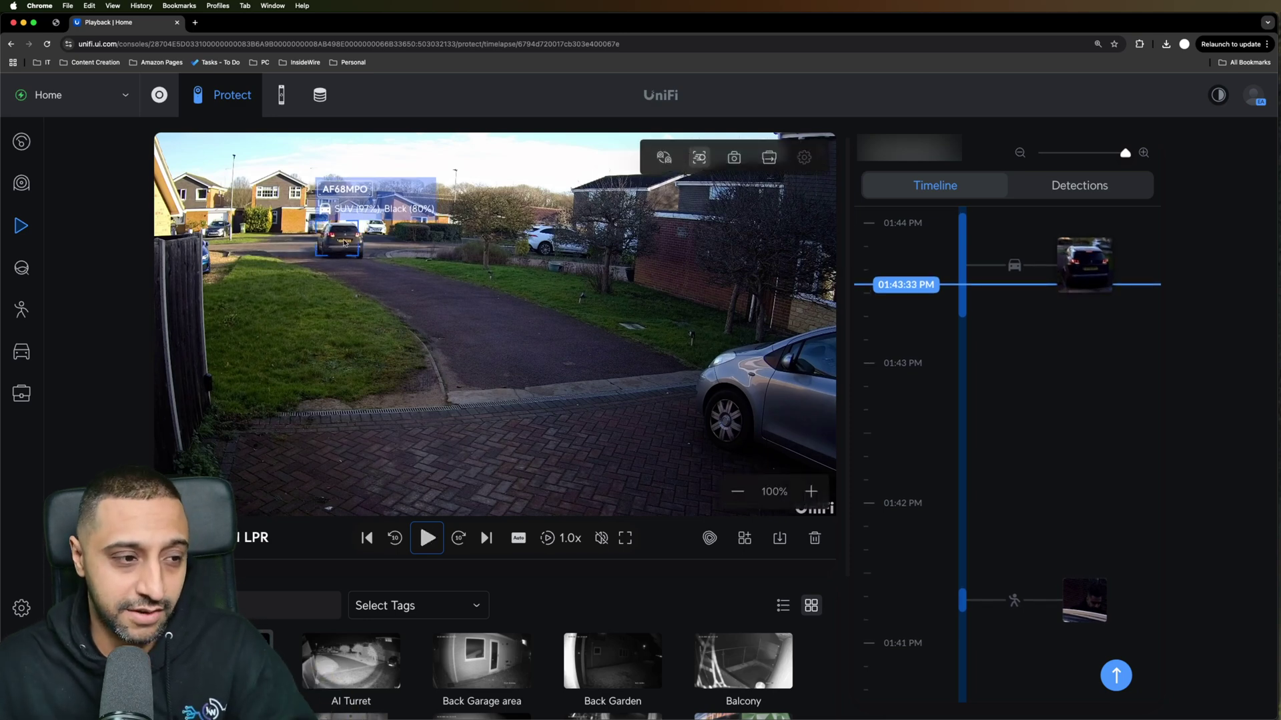
scroll(343, 243, "up", 10)
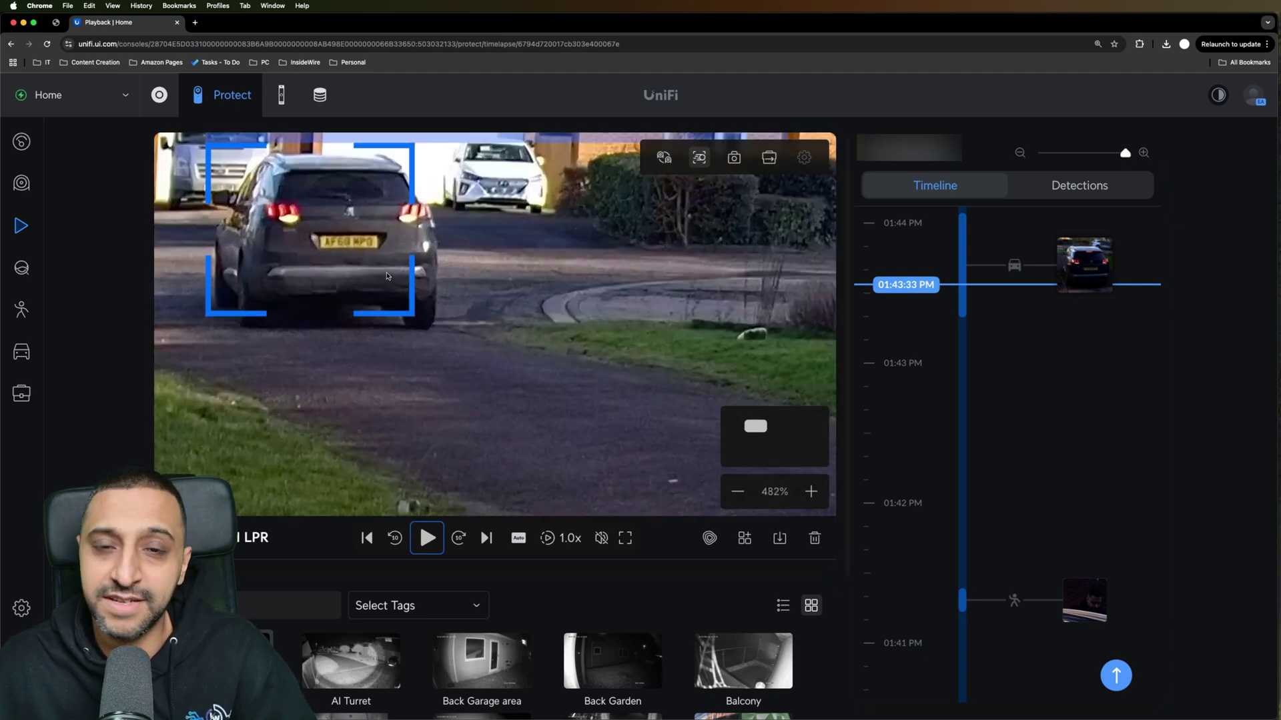
scroll(371, 276, "down", 7)
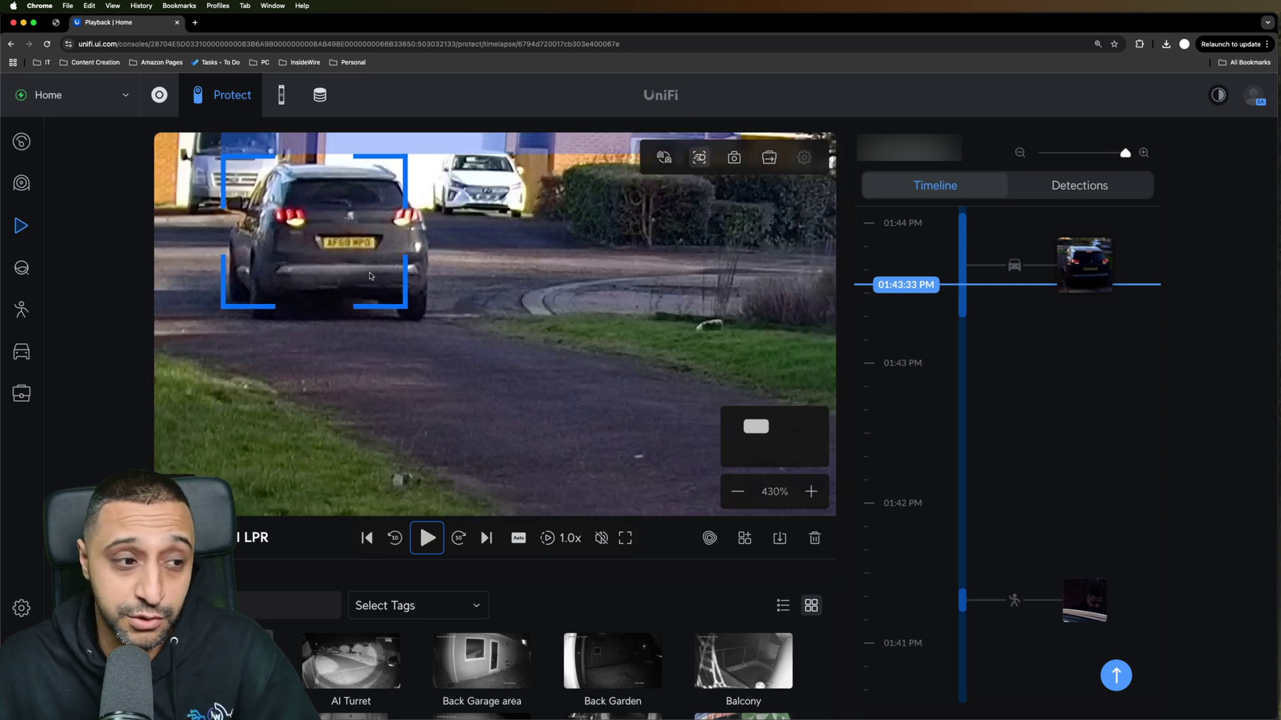
scroll(371, 277, "down", 4)
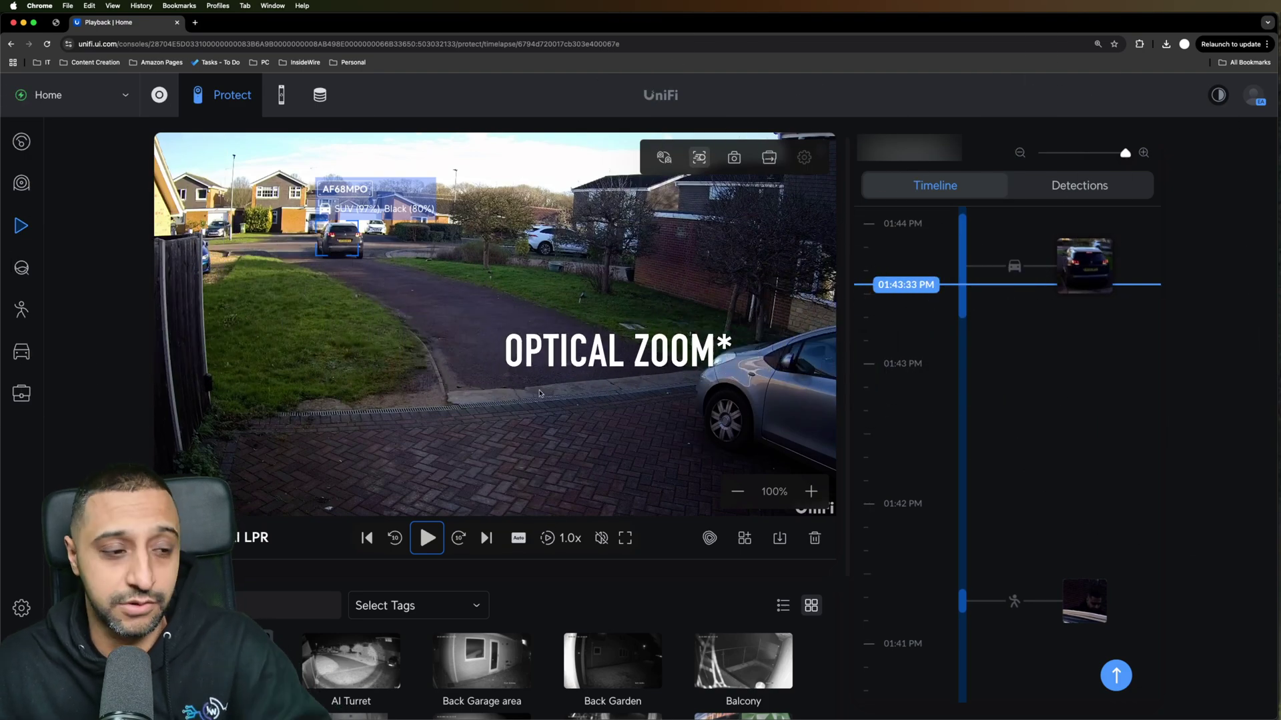
left_click(570, 537)
key("space")
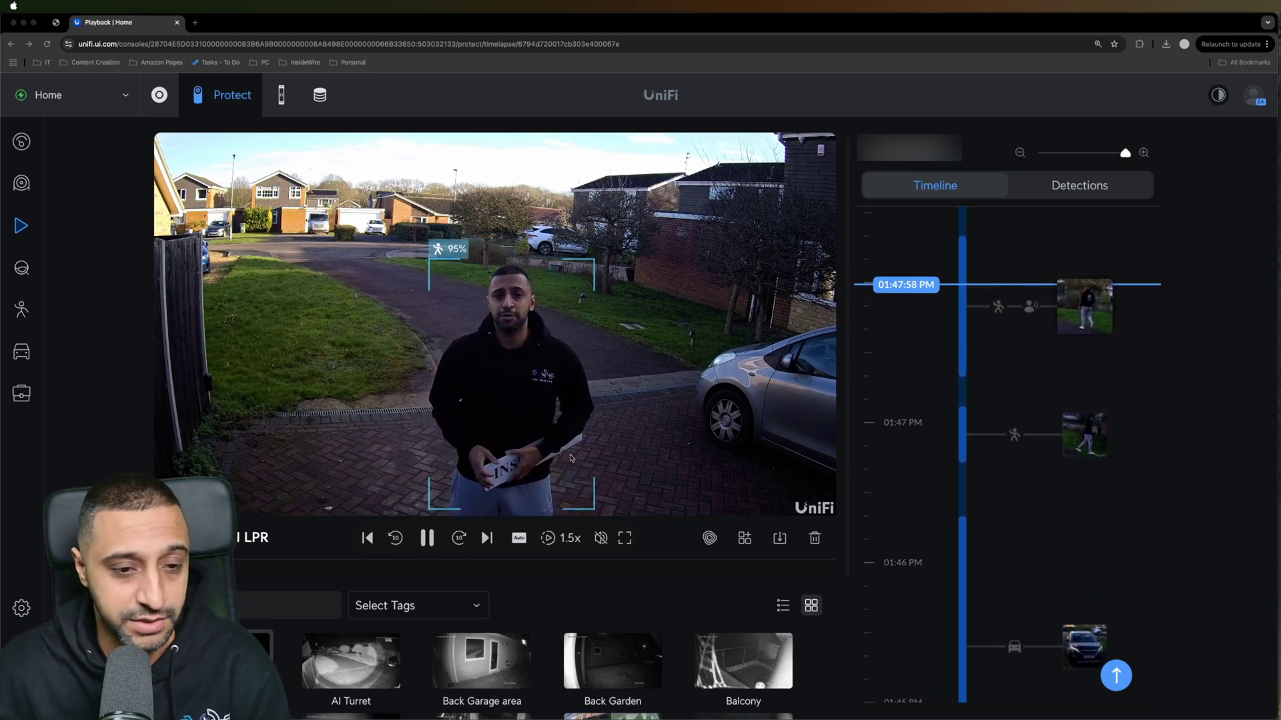
Watch the 01:47:49 clip of the person walking up the driveway, pausing as they approach
scroll(972, 361, "down", 3)
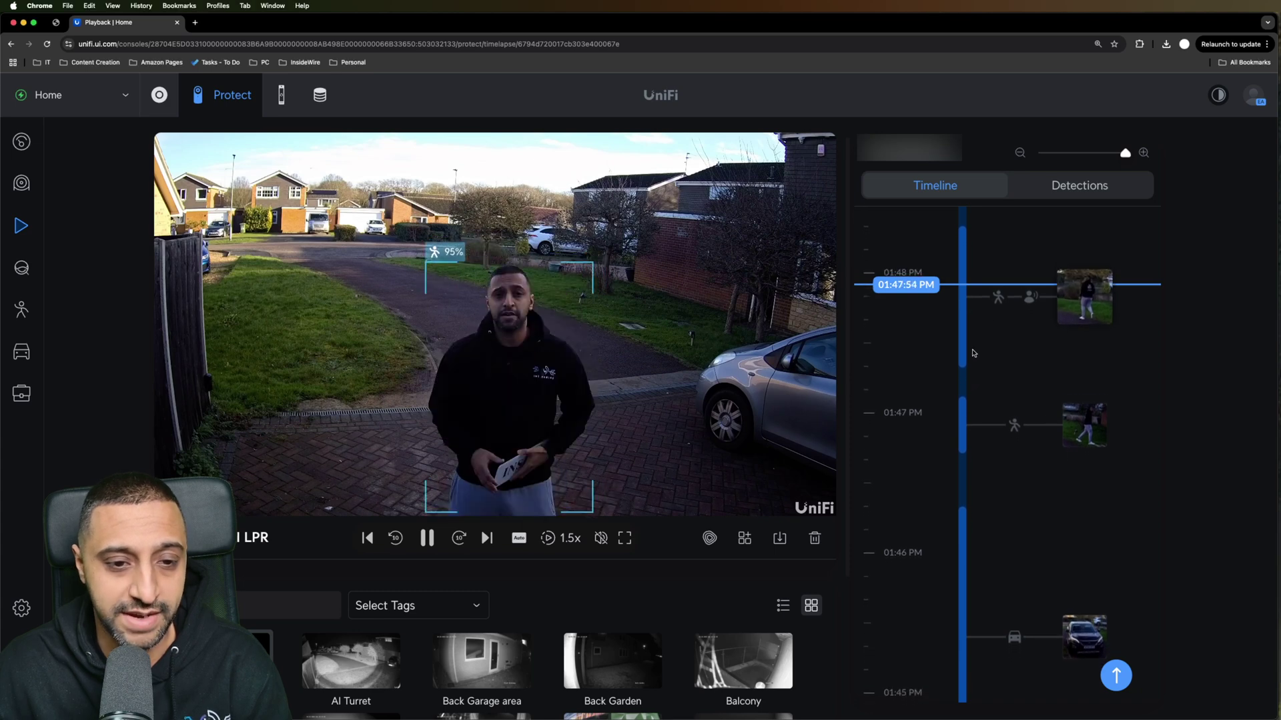
left_click(427, 540)
left_click(427, 539)
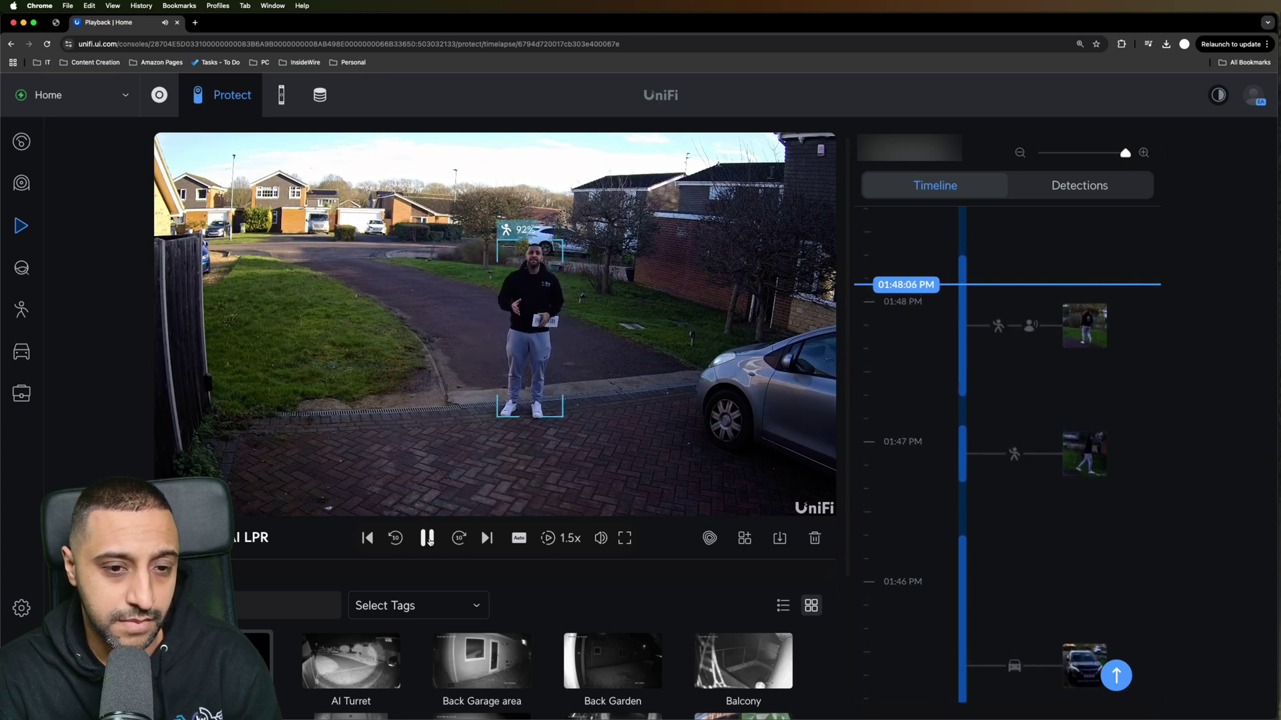
left_click(427, 538)
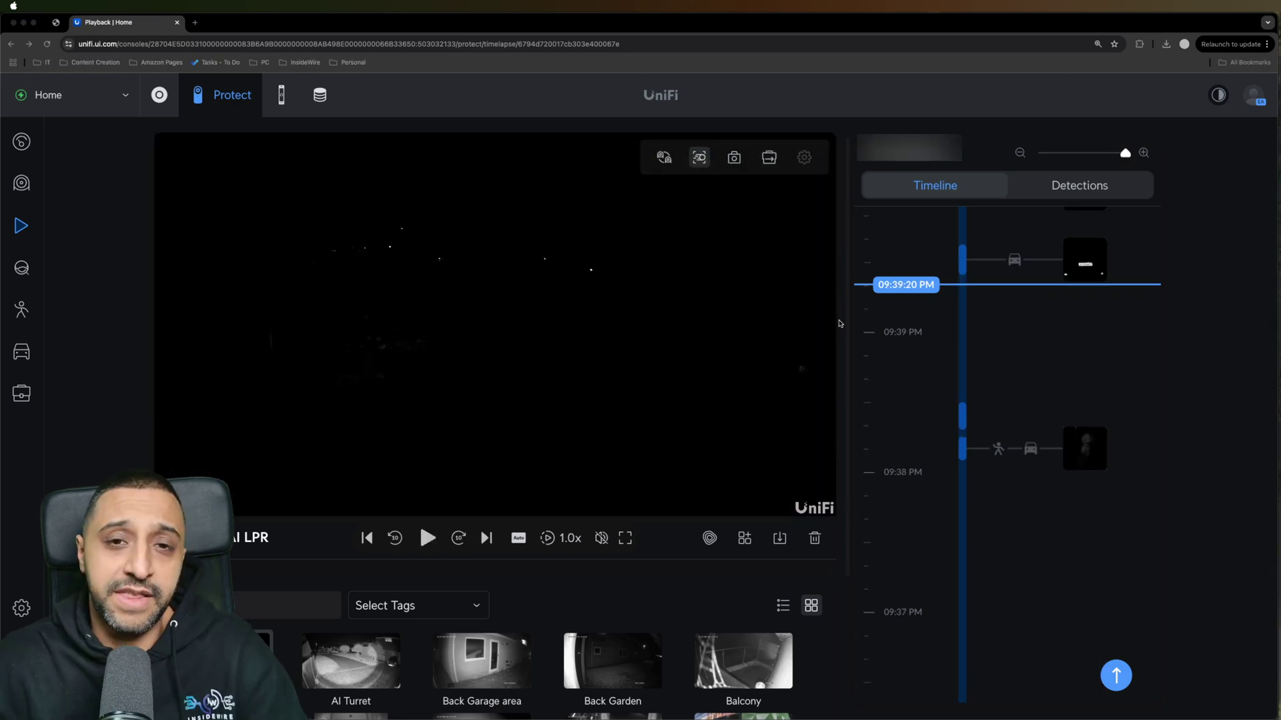
Play the night footage, pausing repeatedly around 09:39:28–09:39:33 on the plate detection
left_click(432, 544)
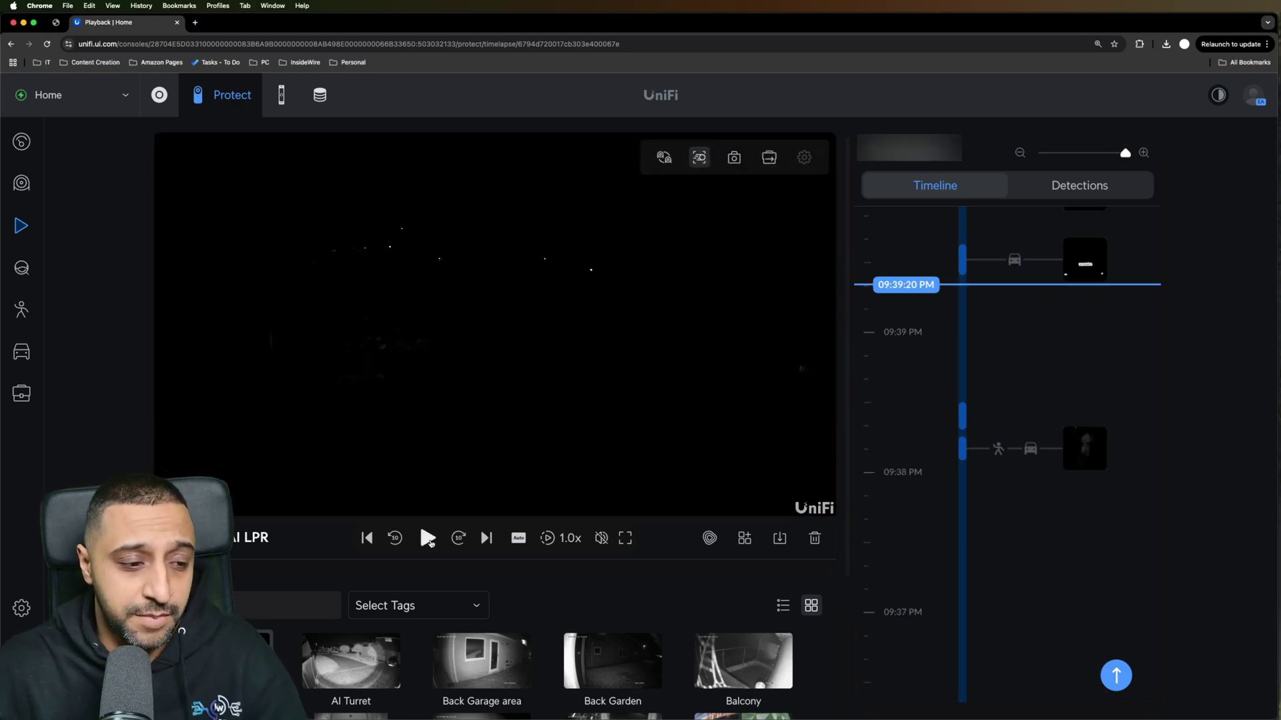
left_click(431, 544)
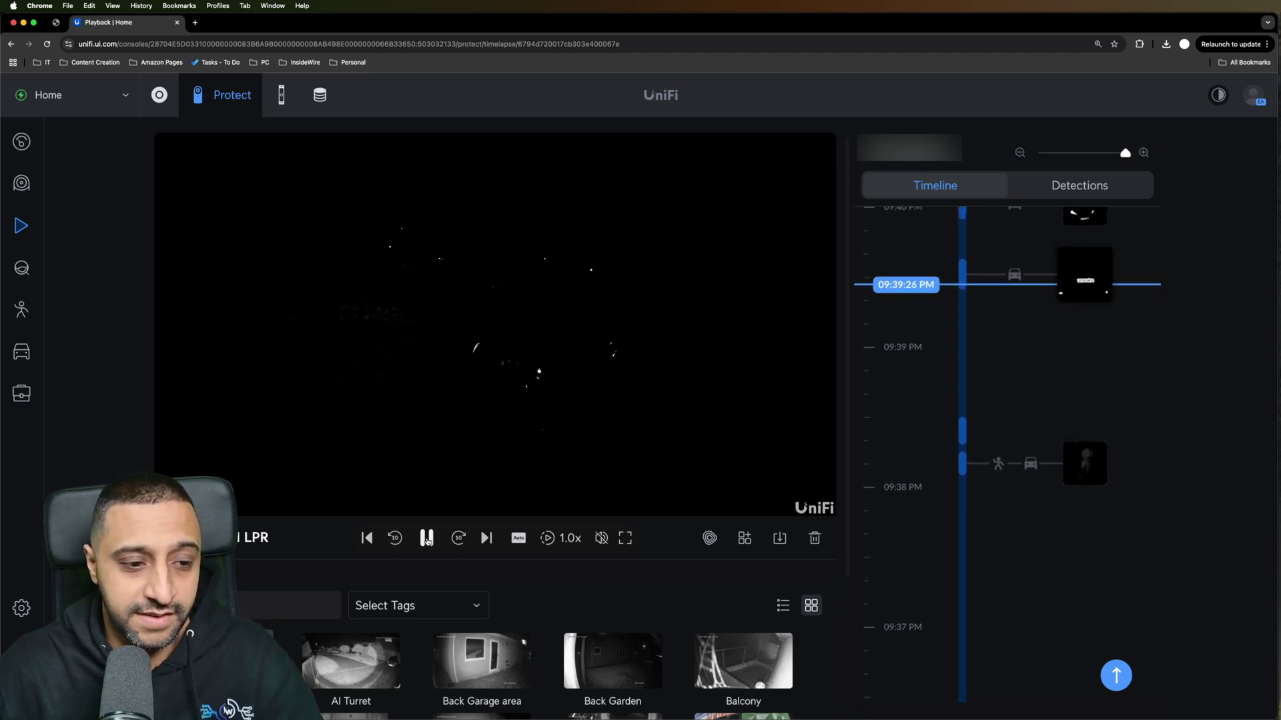
left_click(427, 538)
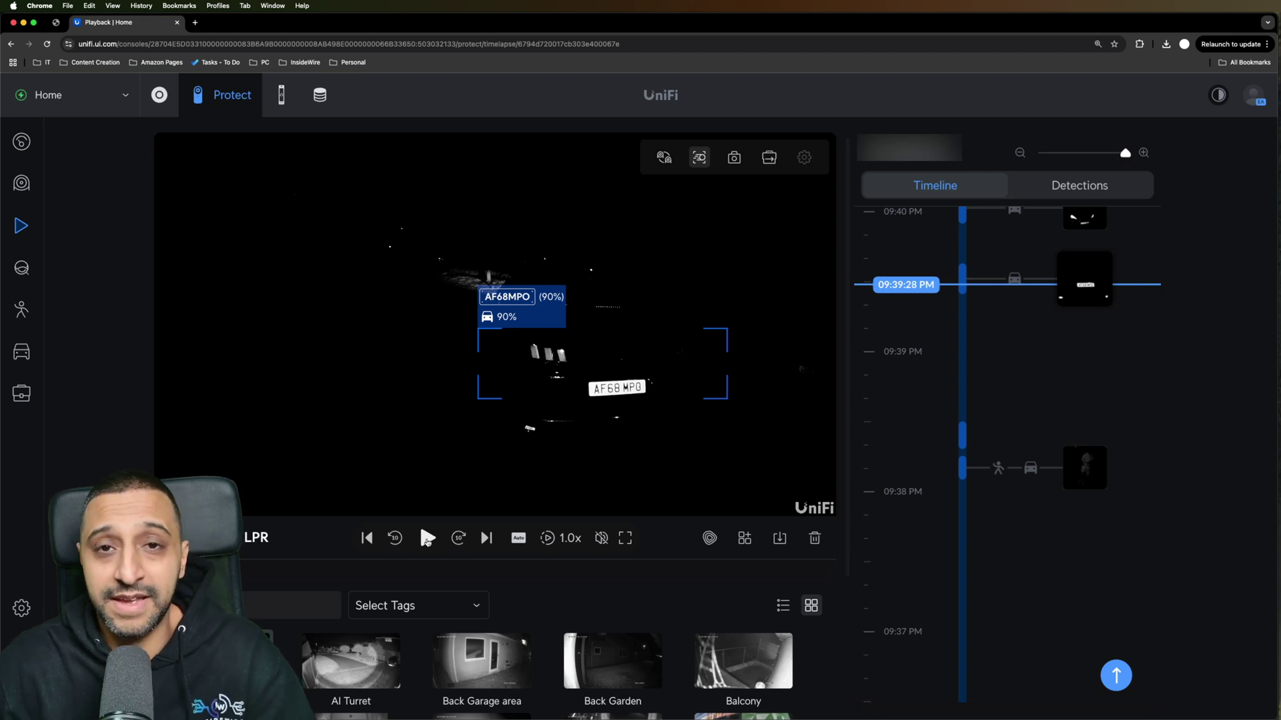
left_click(427, 539)
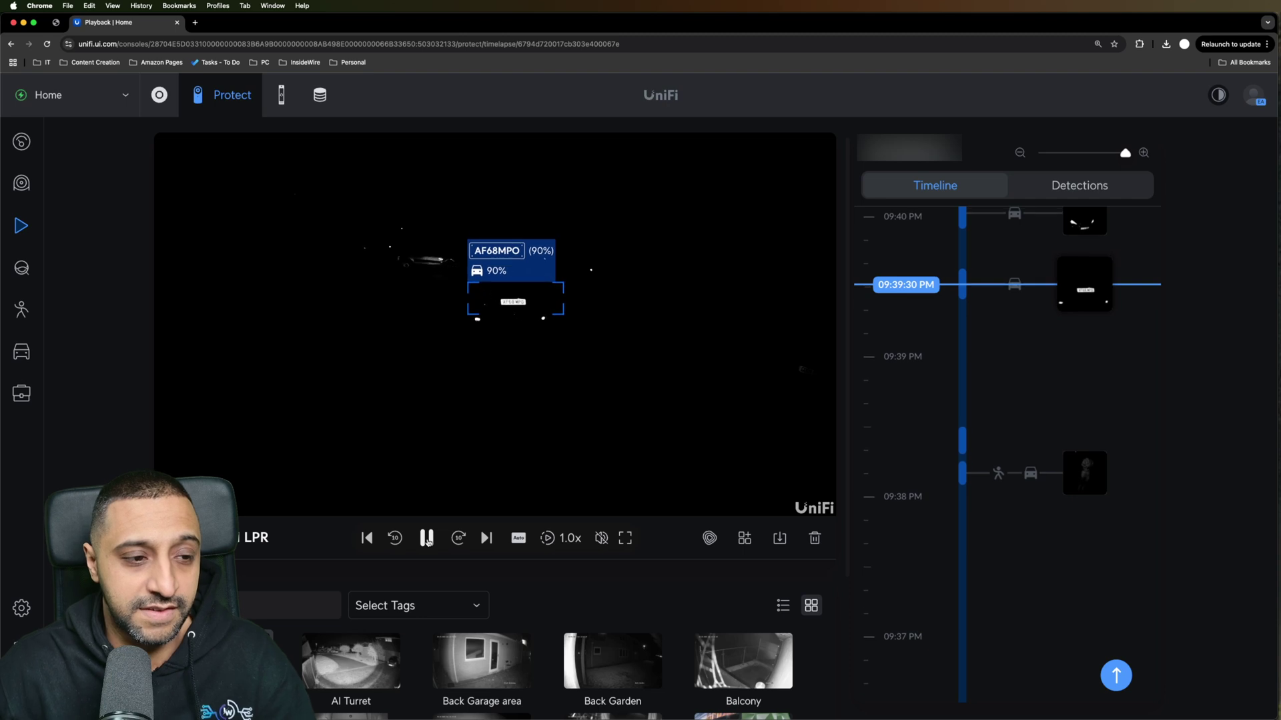
left_click(427, 539)
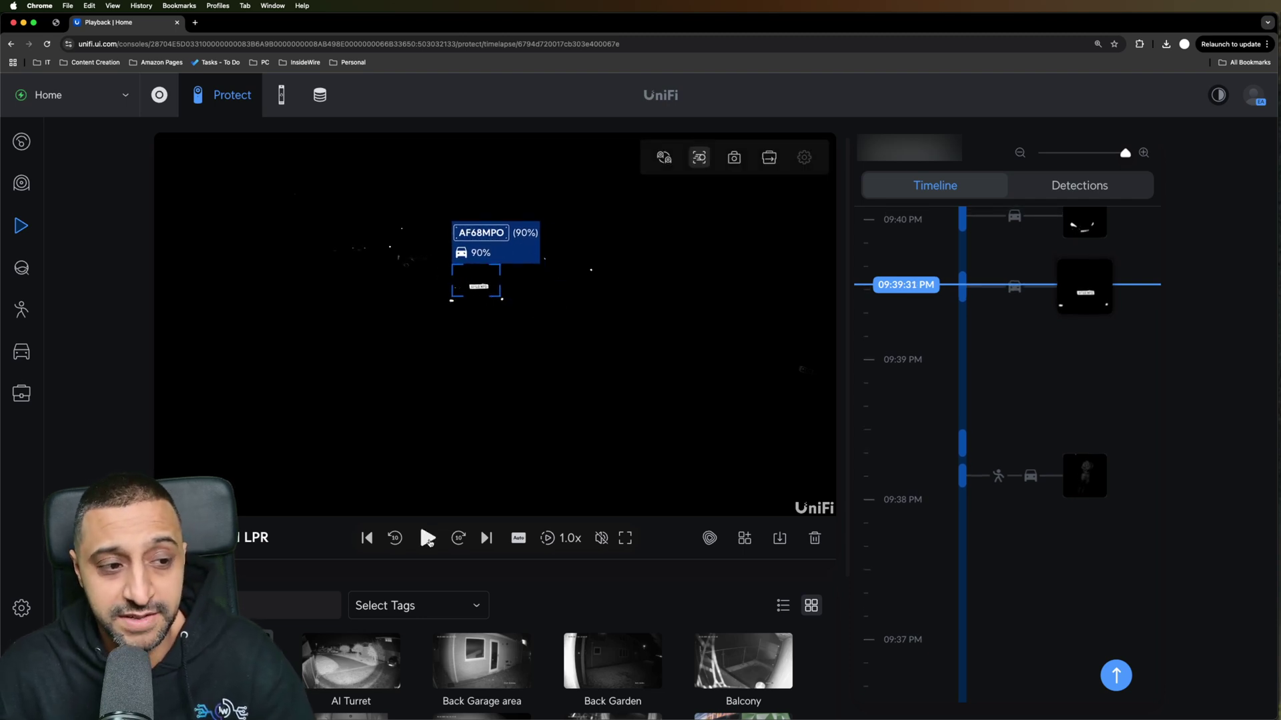
left_click(427, 539)
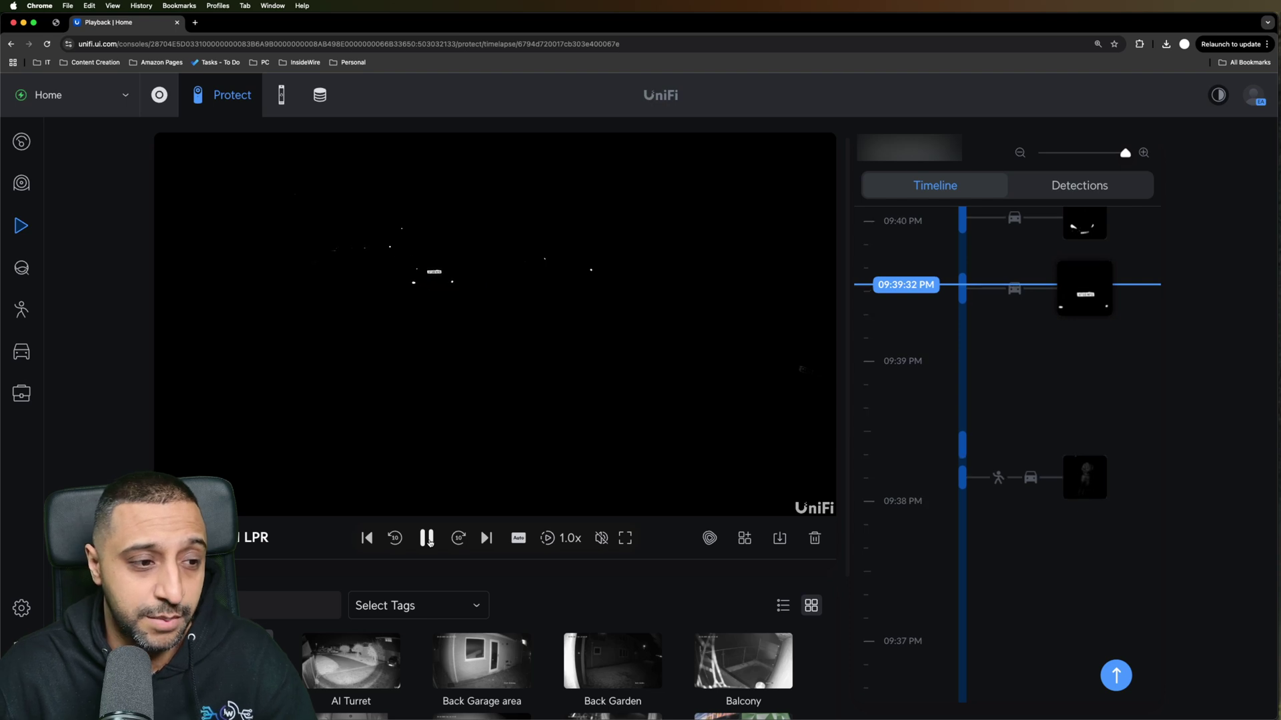
left_click(427, 539)
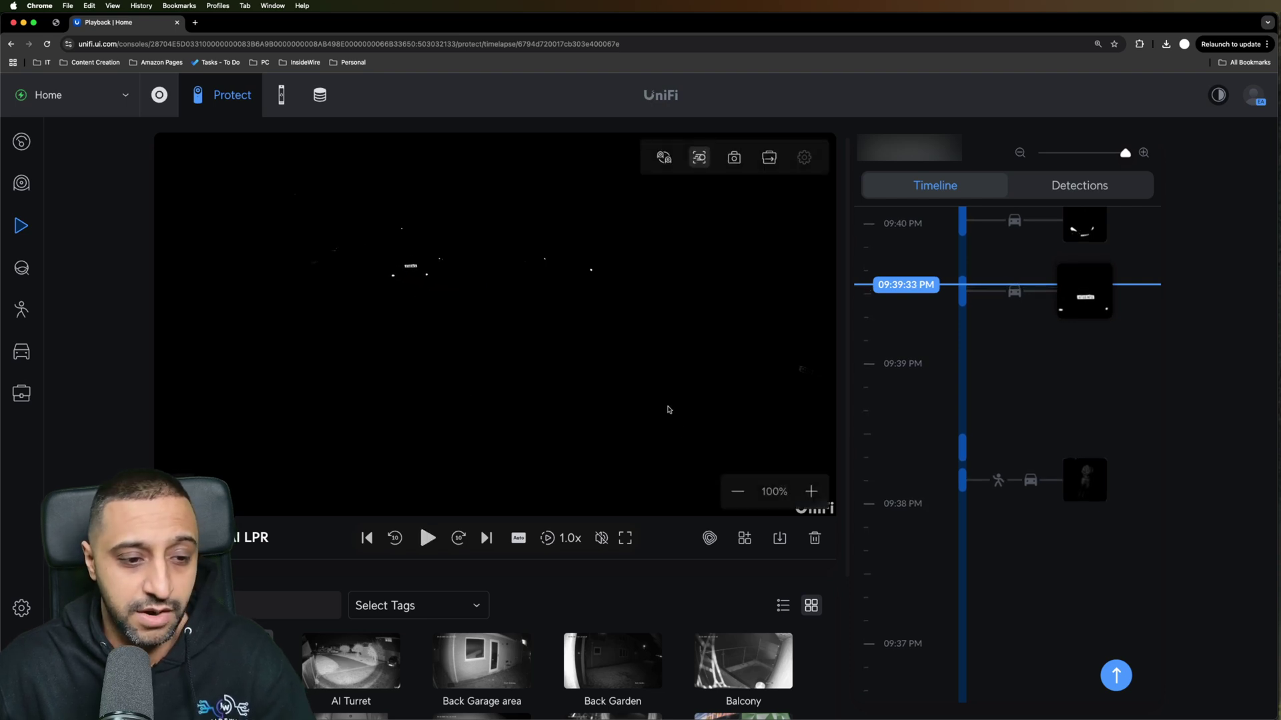
Zoom to 775% on the AF68MPO plate, then resume playback
scroll(412, 266, "up", 6)
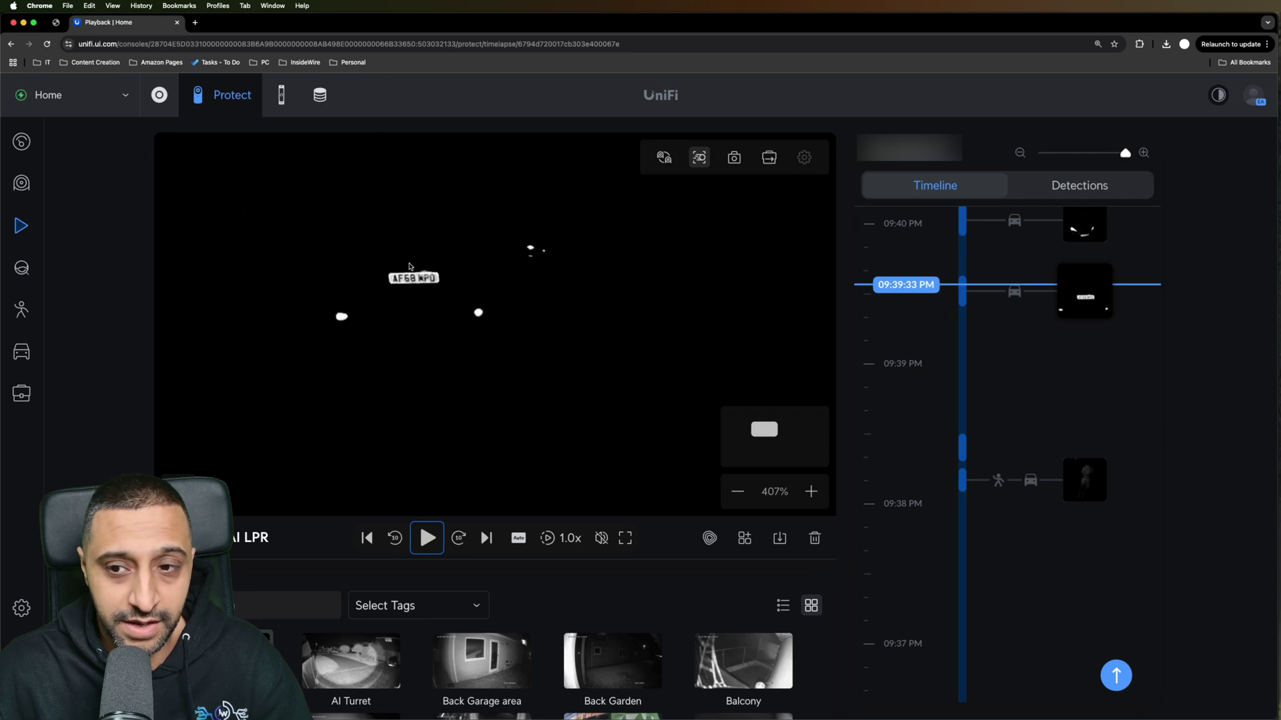
scroll(409, 266, "up", 4)
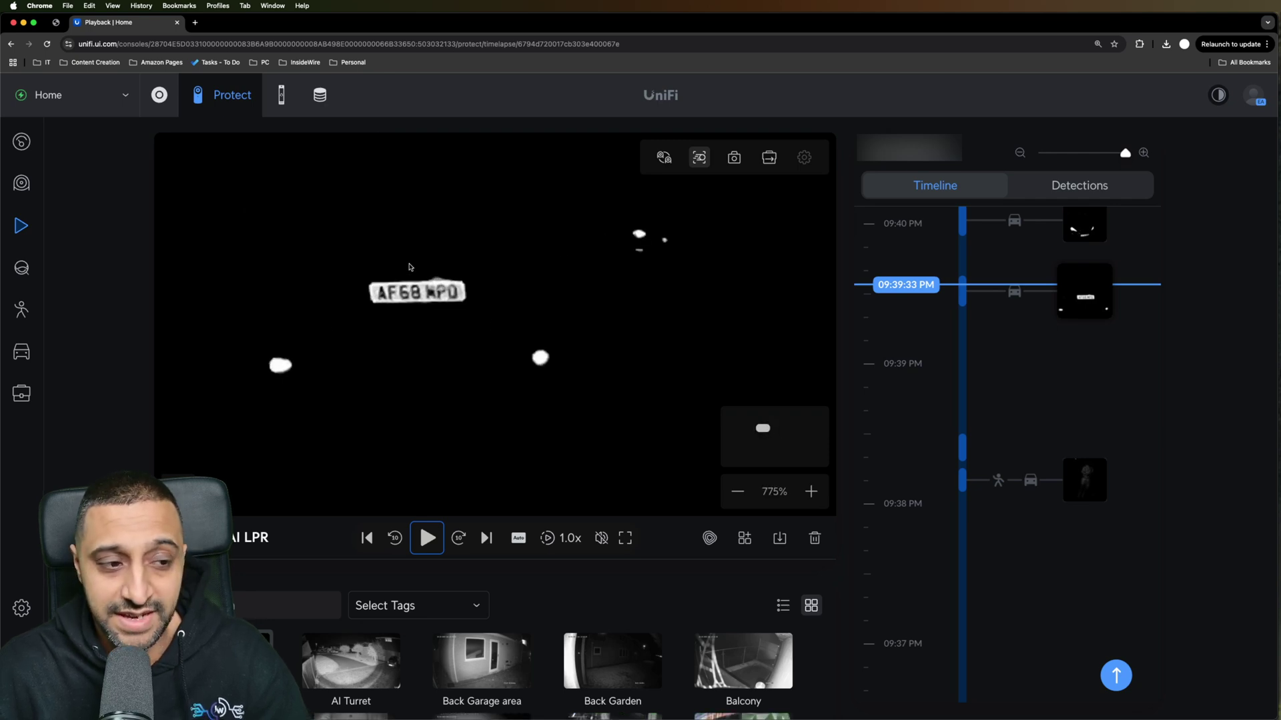
left_click(419, 535)
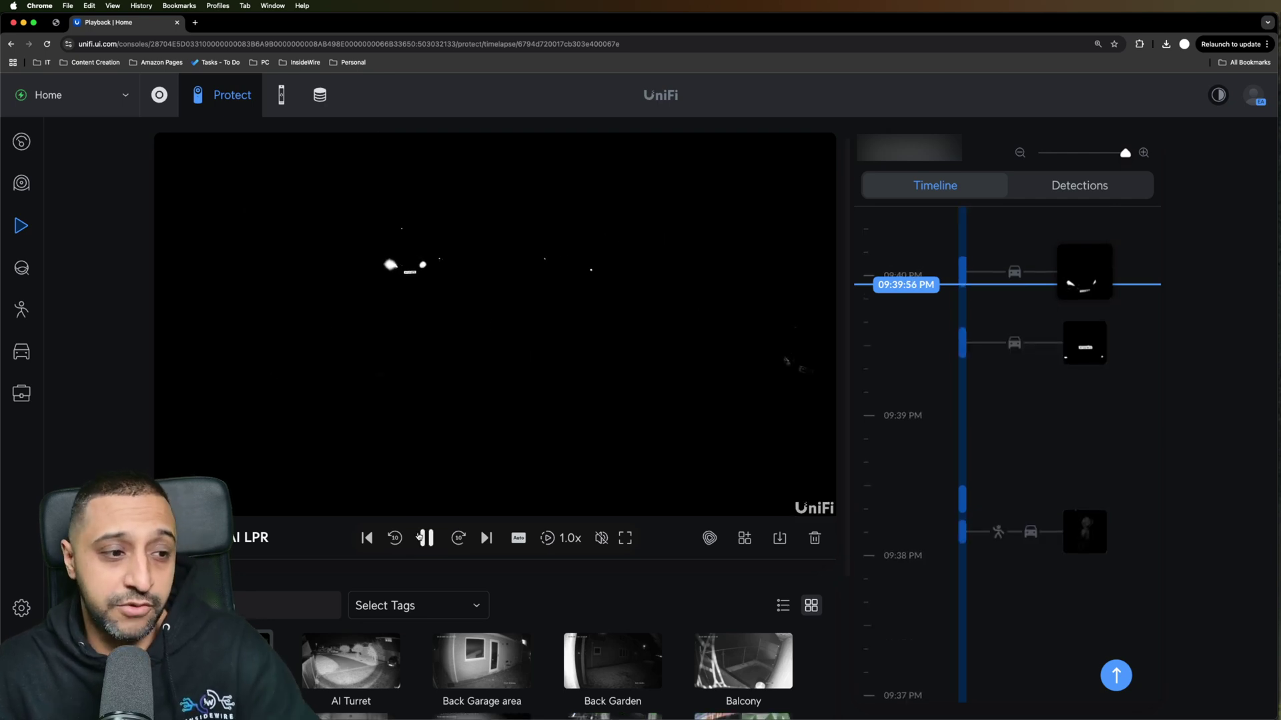
mouse_move(497, 500)
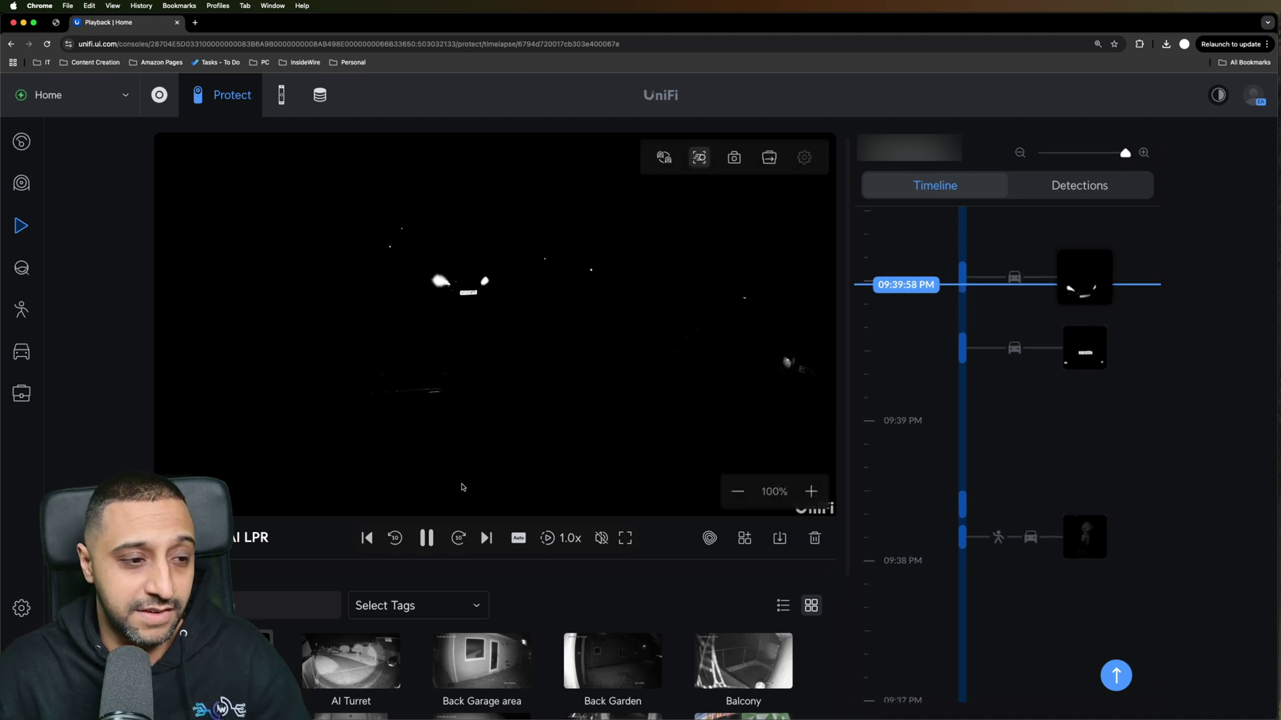
Watch the 09:41:53 SUV arrival, pausing at 09:42:02 with it close to the camera
left_click(428, 538)
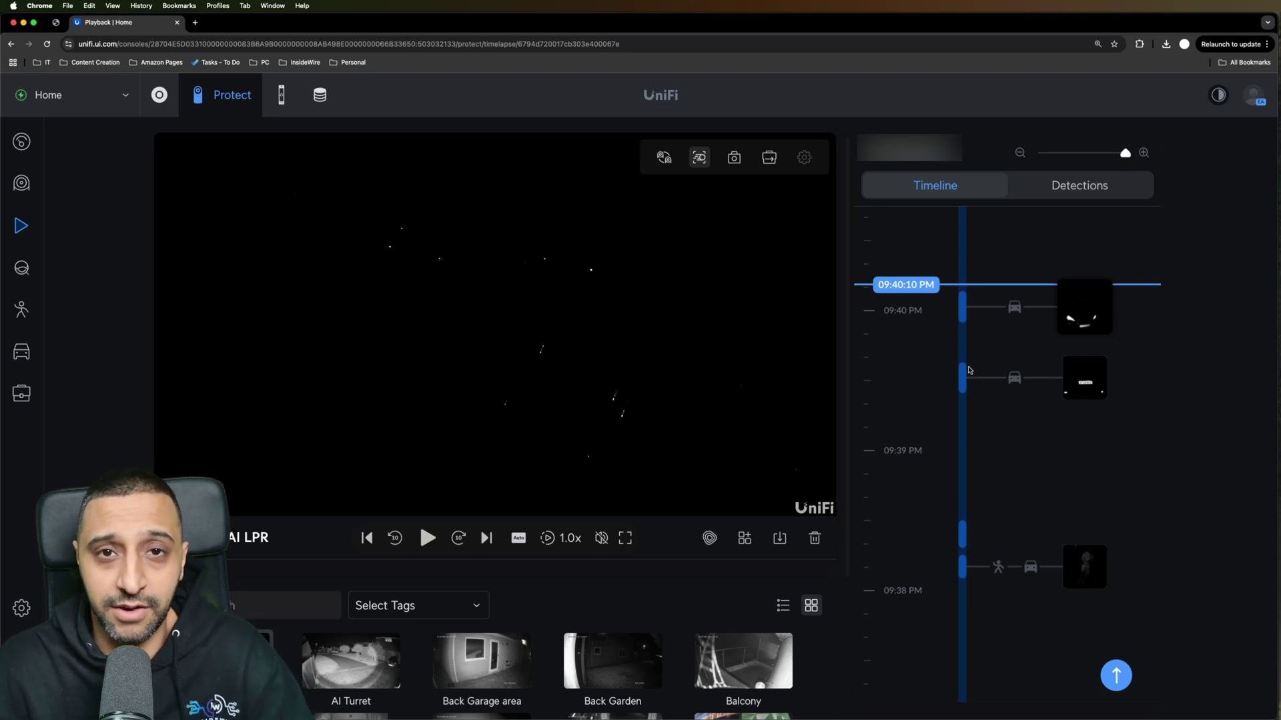
left_click(427, 537)
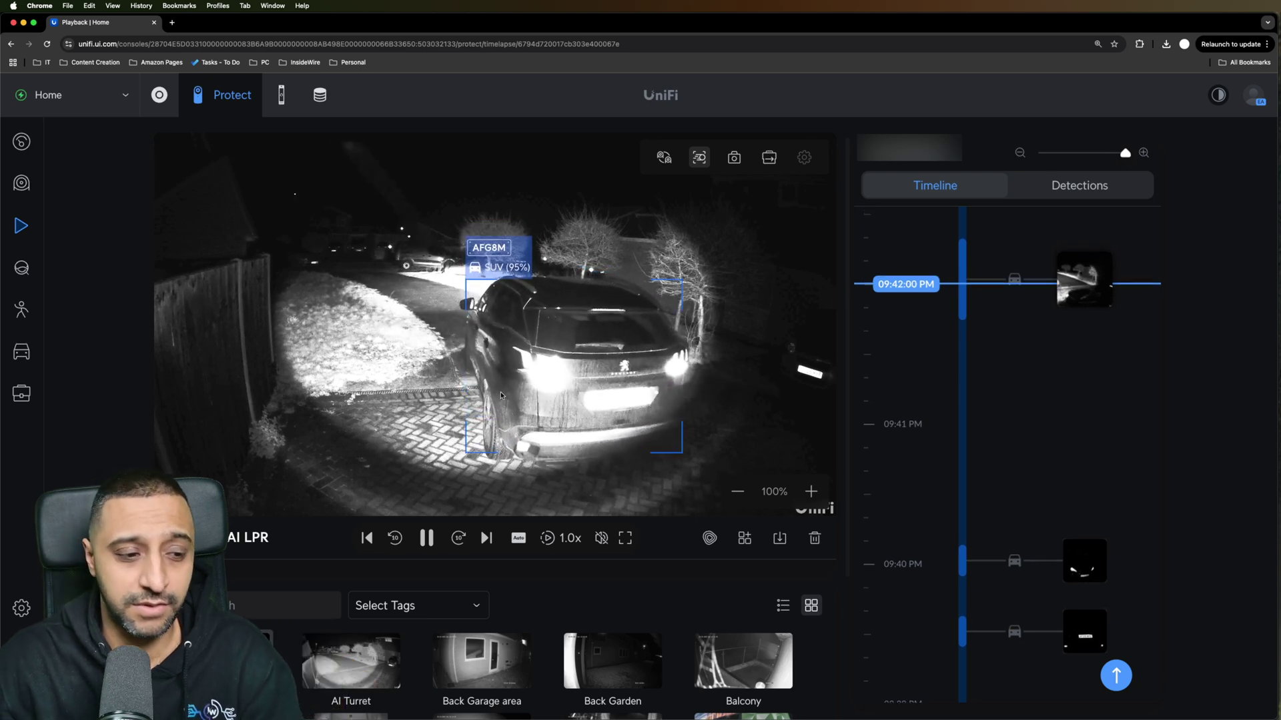
left_click(426, 539)
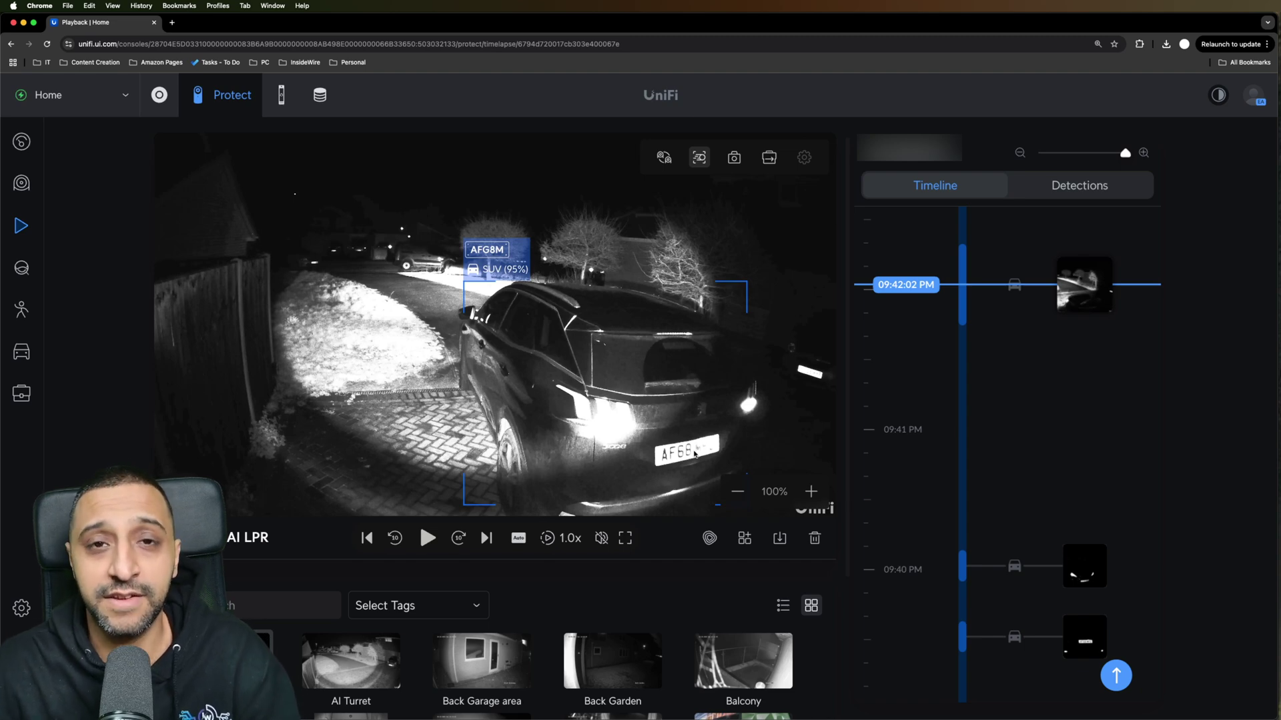
scroll(851, 398, "up", 5)
left_click(428, 538)
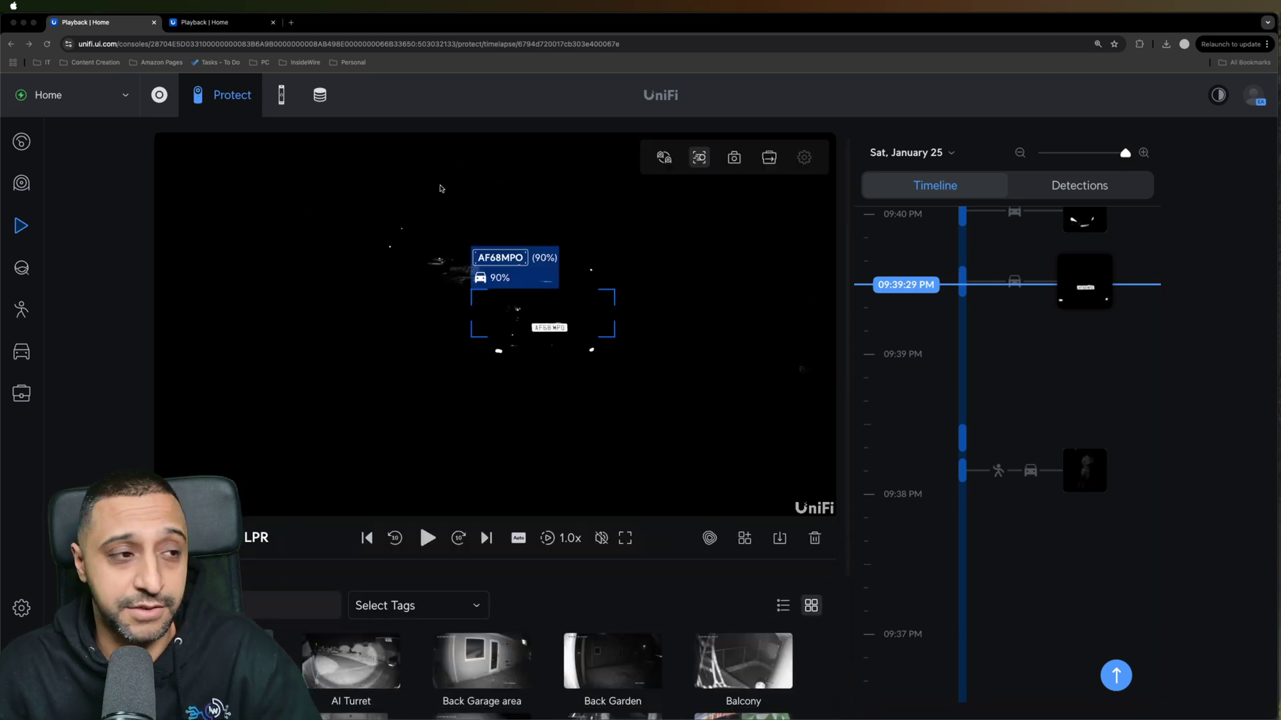
left_click(214, 21)
mouse_move(506, 461)
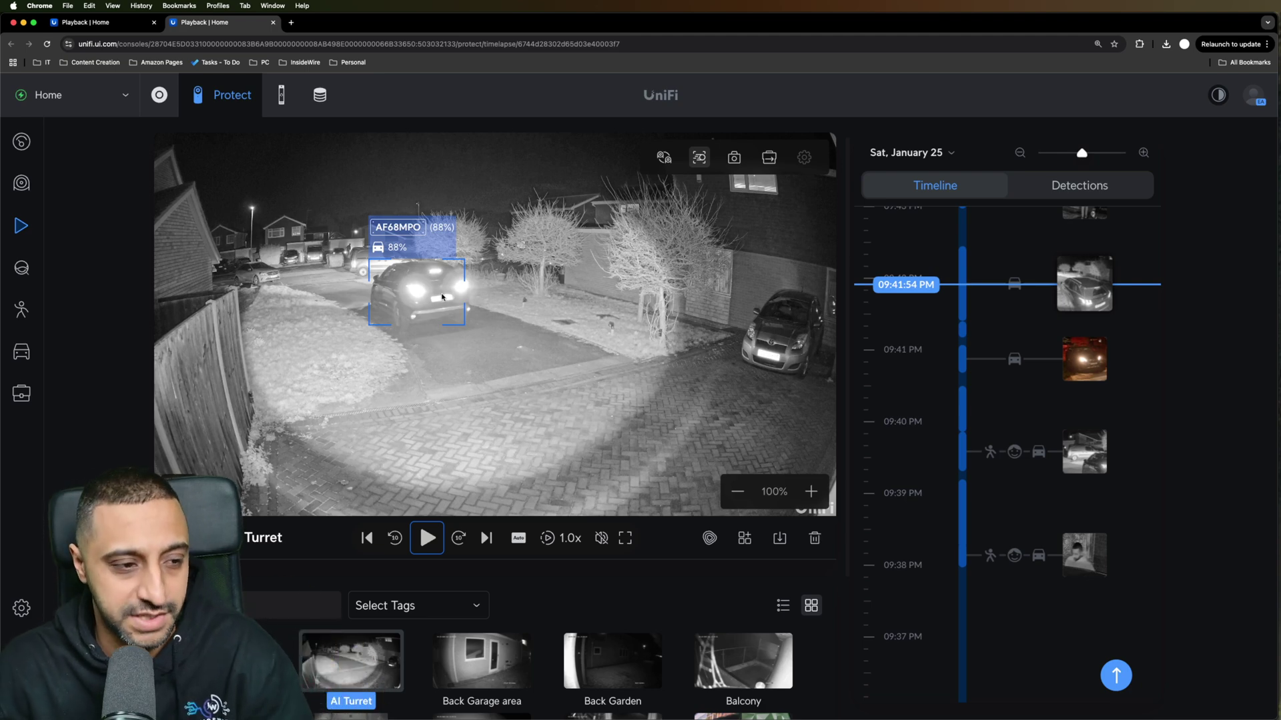
scroll(442, 296, "up", 5)
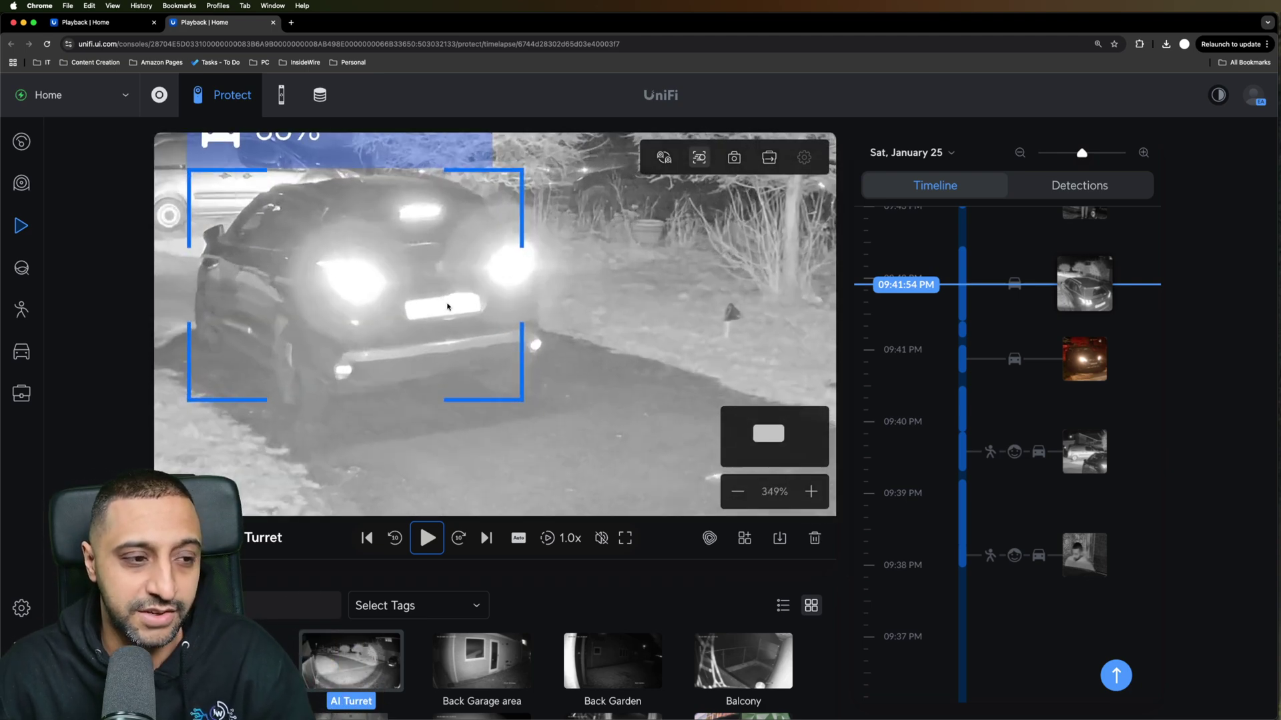
scroll(447, 307, "down", 1)
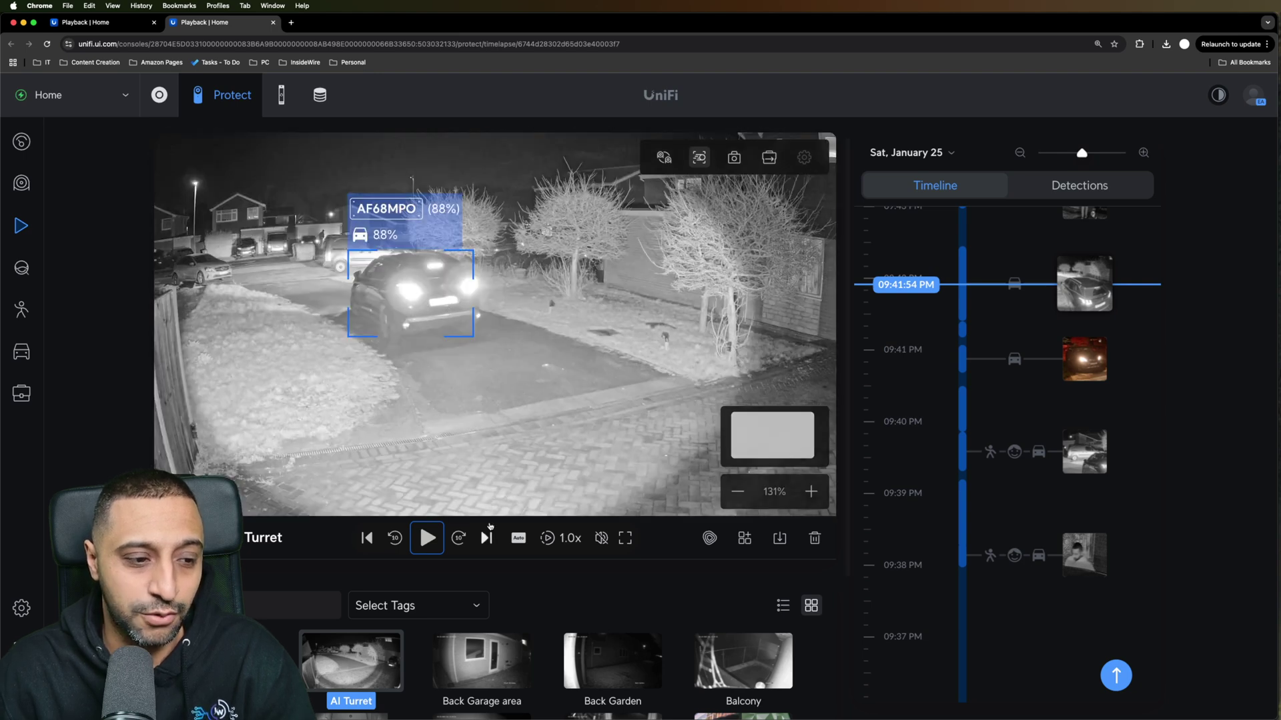
left_click(431, 539)
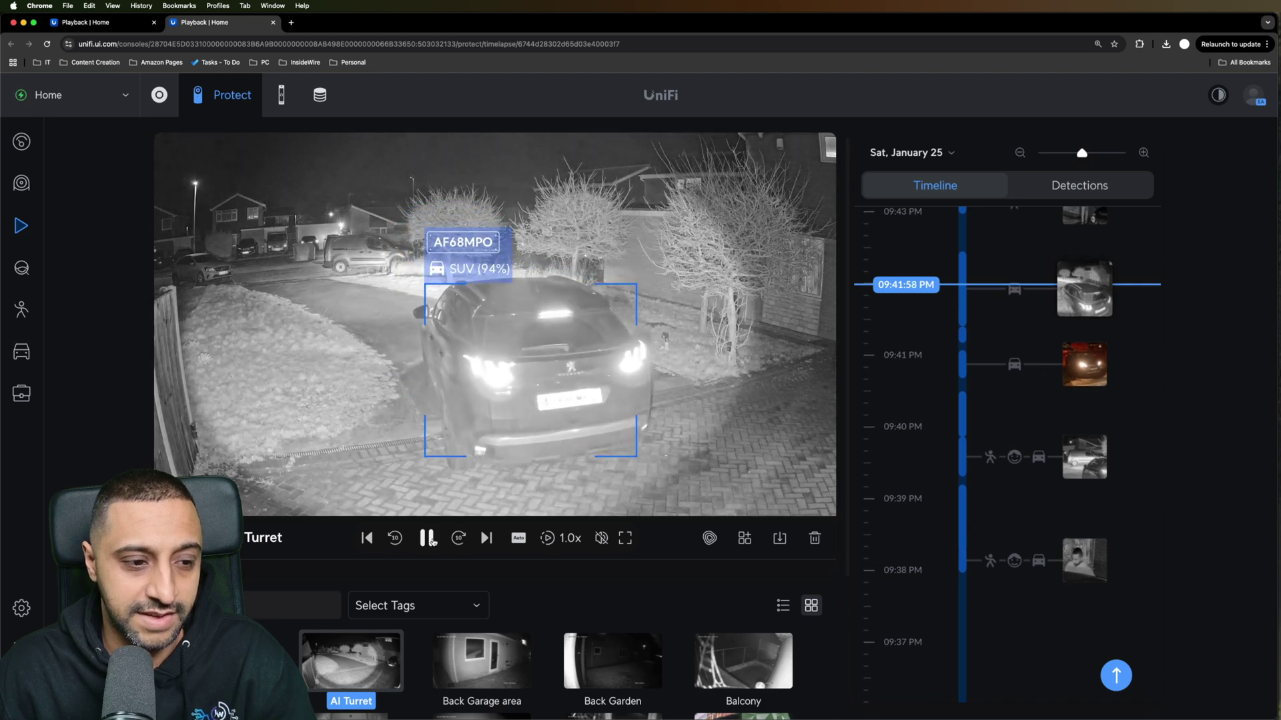
left_click(430, 540)
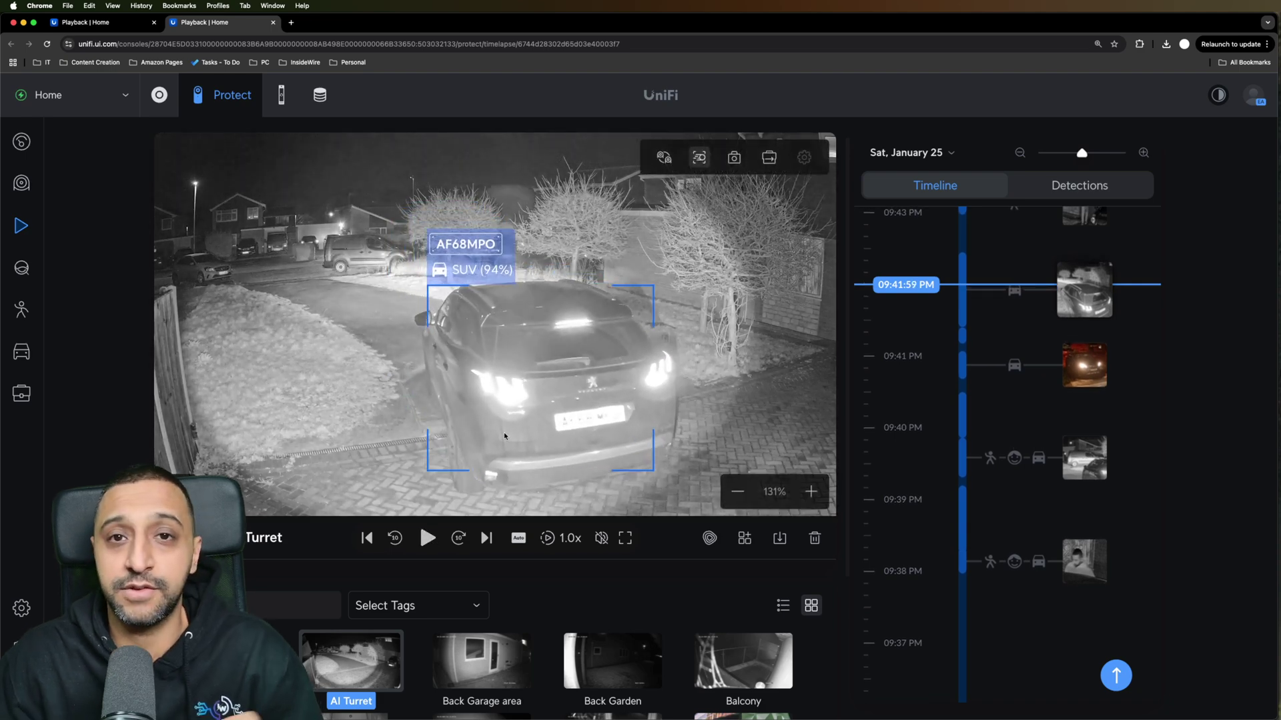